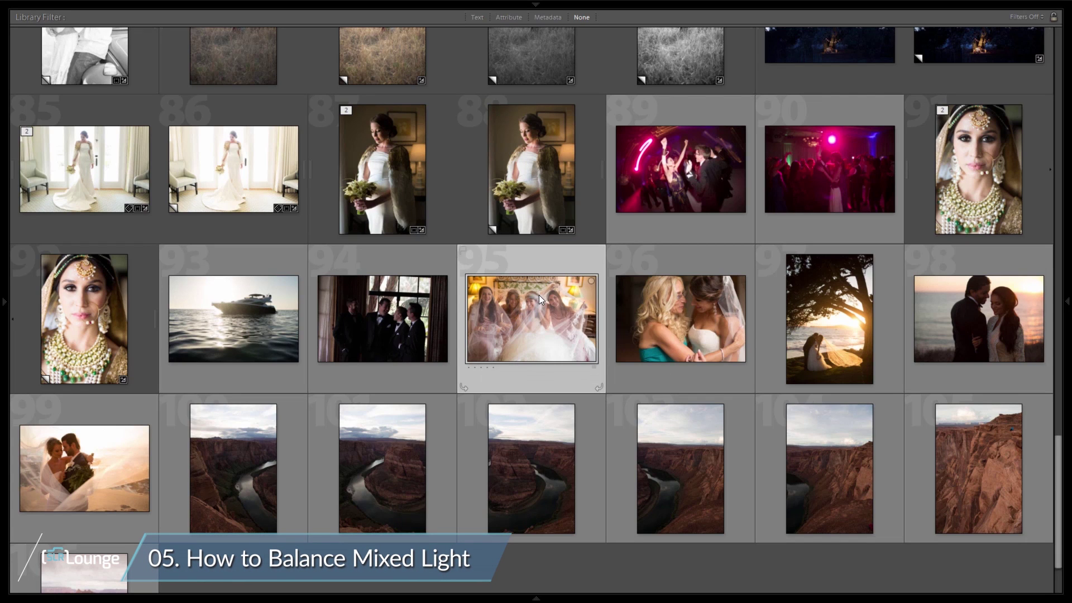
# - Open the photo of the bride and bridesmaids under the veil for developing and show its file and exposure info overlay
pyautogui.press('d')
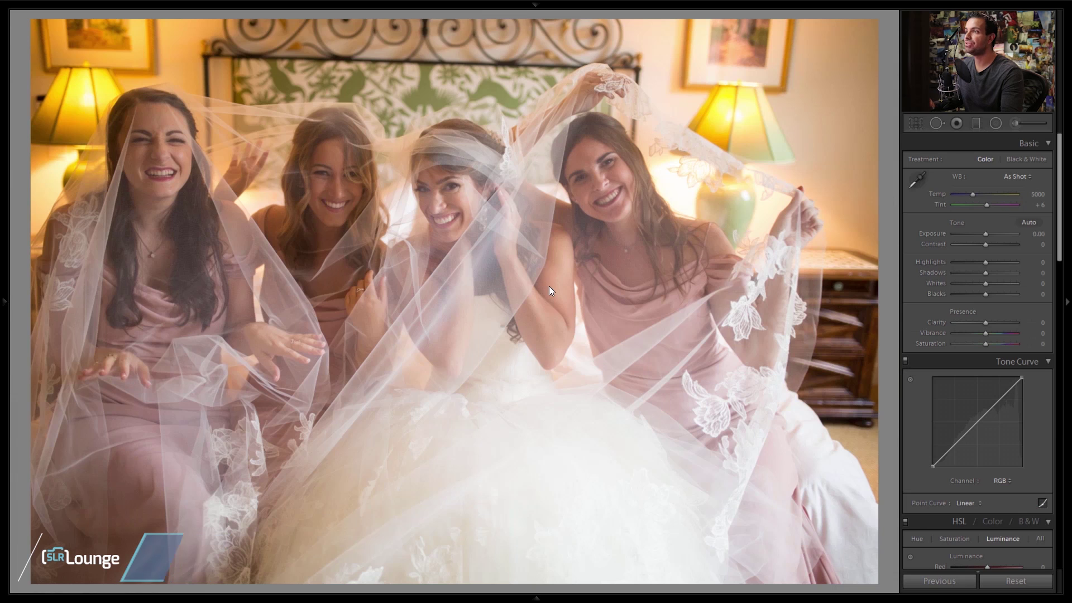
pyautogui.press('i')
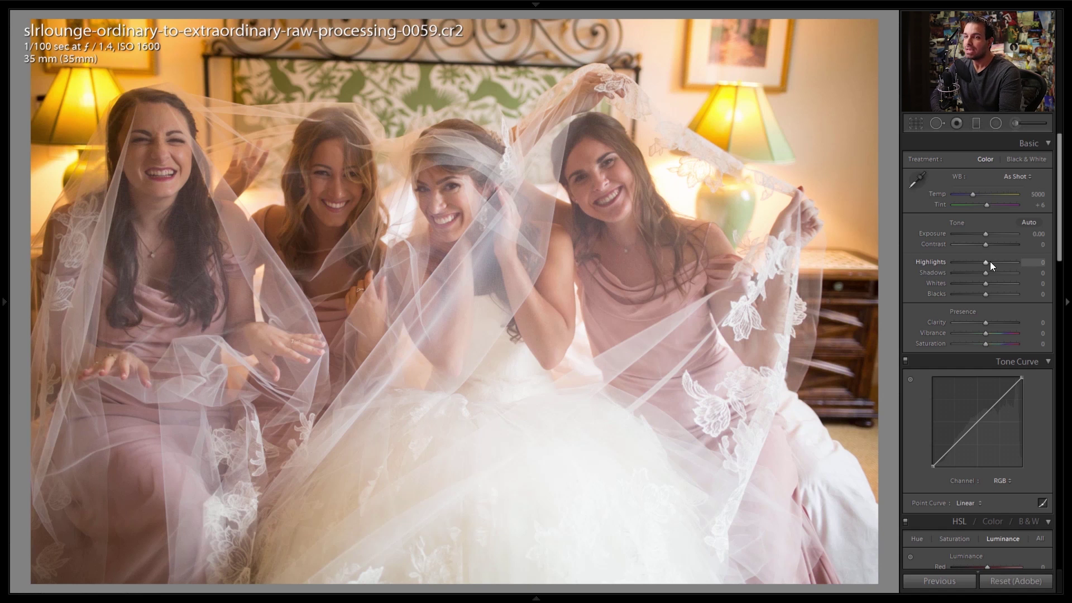
# - Set the photo's Highlights to −40 and Whites to −60
pyautogui.press('Down')
pyautogui.press('Down')
pyautogui.press('Down')
pyautogui.press('Down')
pyautogui.scroll(-4, 991, 263)
pyautogui.scroll(-6, 993, 285)
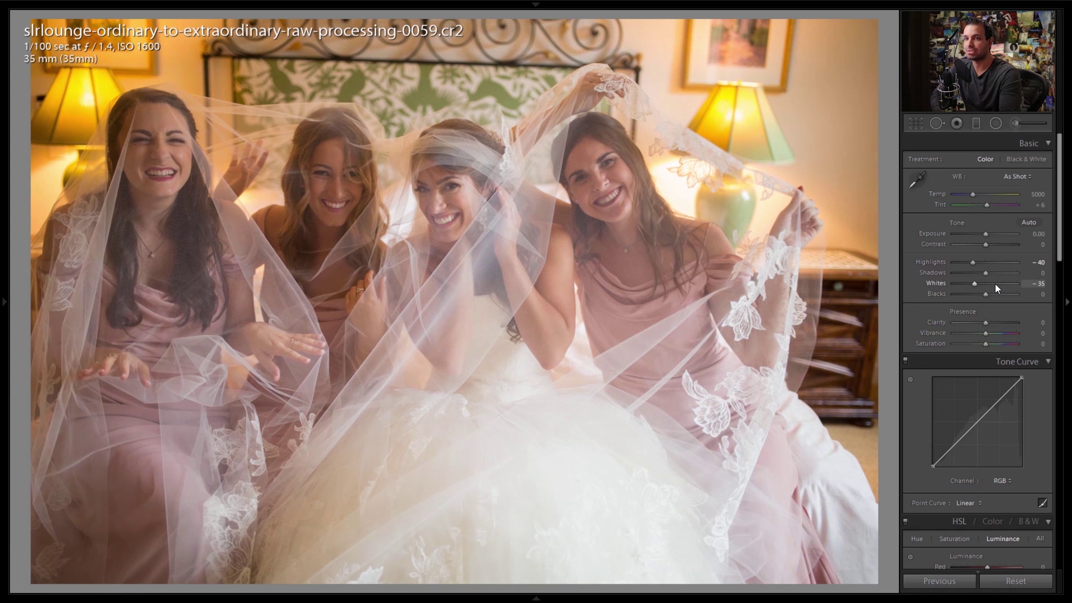
pyautogui.scroll(-4, 995, 284)
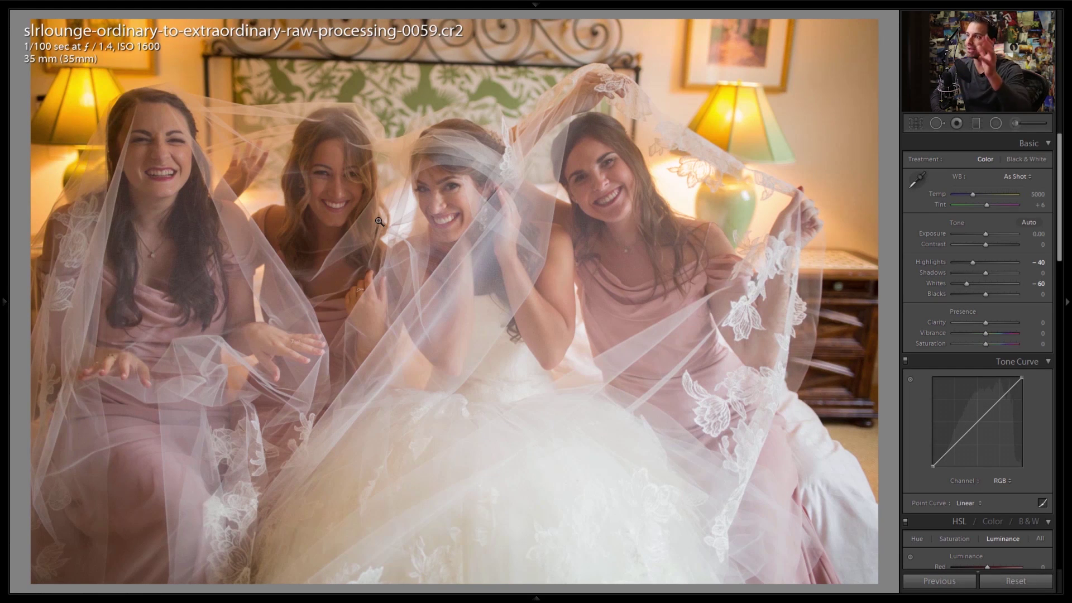
# - Lift the dark tones by setting Shadows to +30 and Blacks to +20
pyautogui.scroll(4, 997, 273)
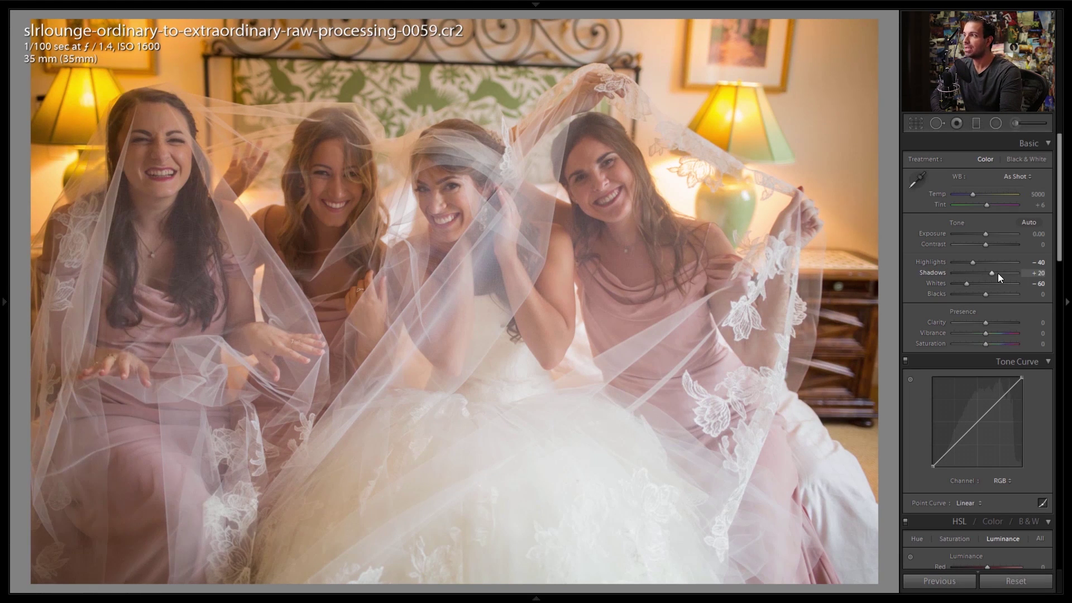
pyautogui.scroll(4, 1000, 273)
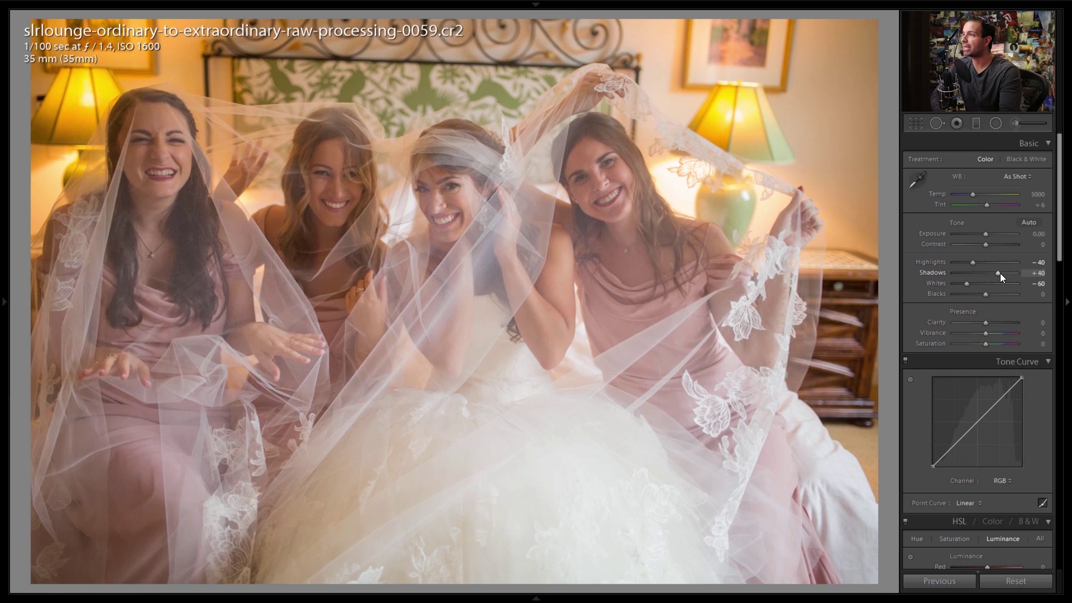
pyautogui.scroll(-1, 999, 273)
pyautogui.scroll(4, 998, 293)
pyautogui.scroll(-2, 996, 297)
pyautogui.scroll(1, 997, 296)
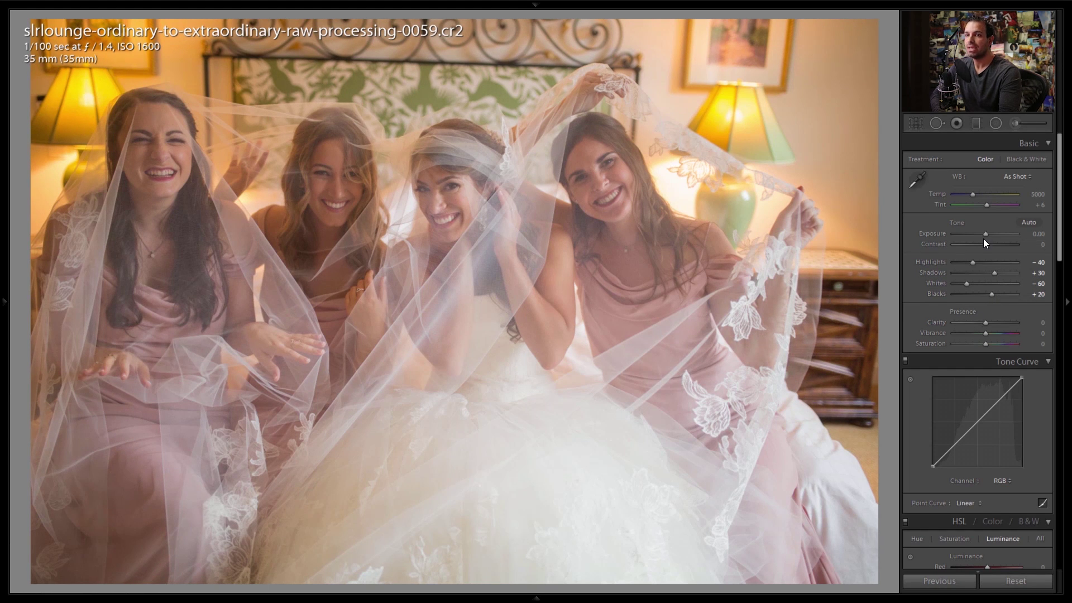
# - Set Exposure to +0.20 and Shadows to +35
pyautogui.scroll(2, 986, 236)
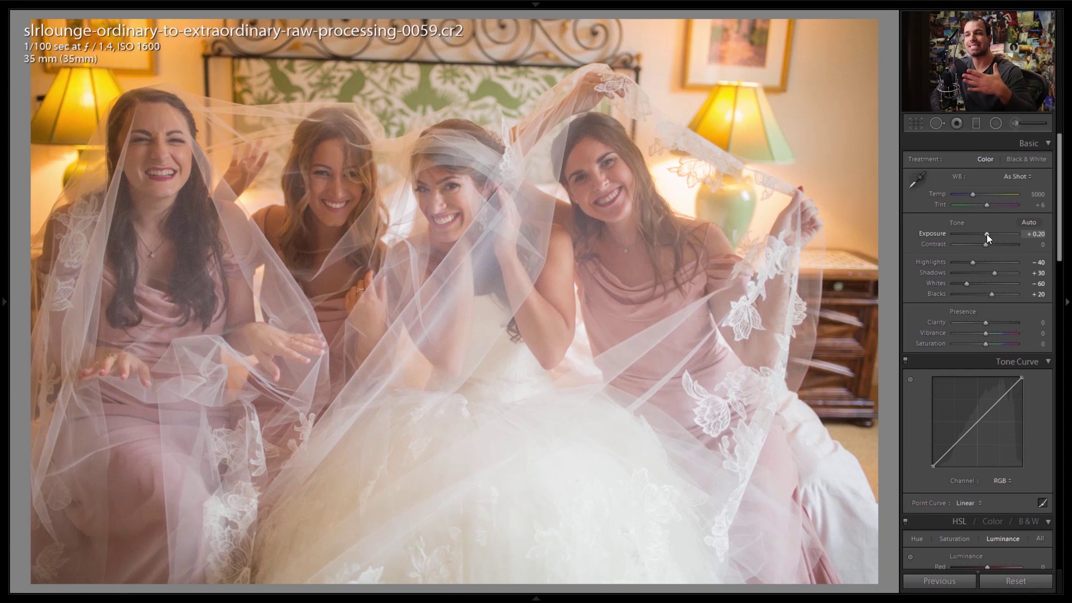
pyautogui.scroll(3, 998, 273)
pyautogui.scroll(-2, 998, 273)
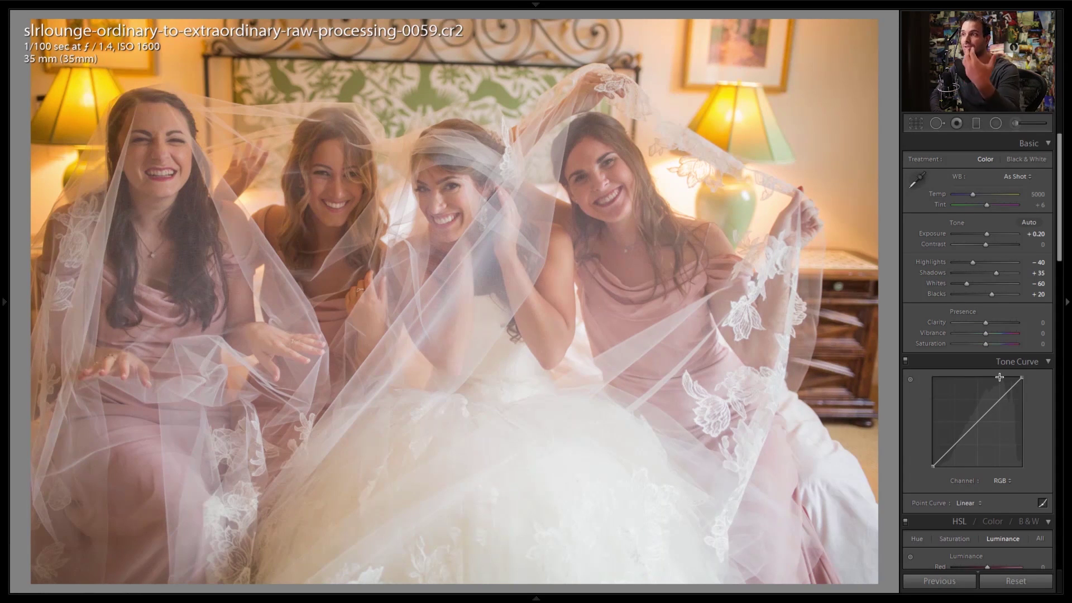
# - Shape the RGB tone curve with a highlight point and shadow points at about 22.0/17.3 % and 11.8/8.2 %
pyautogui.click(1008, 390)
pyautogui.moveTo(1008, 390); pyautogui.dragTo(1006, 390)
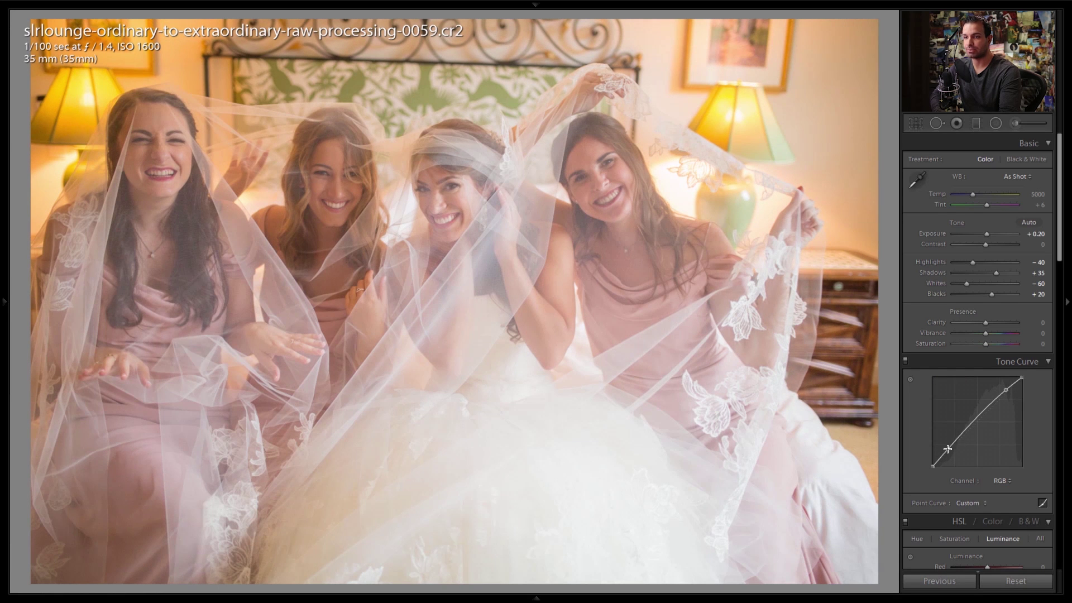
pyautogui.moveTo(948, 449); pyautogui.dragTo(952, 451)
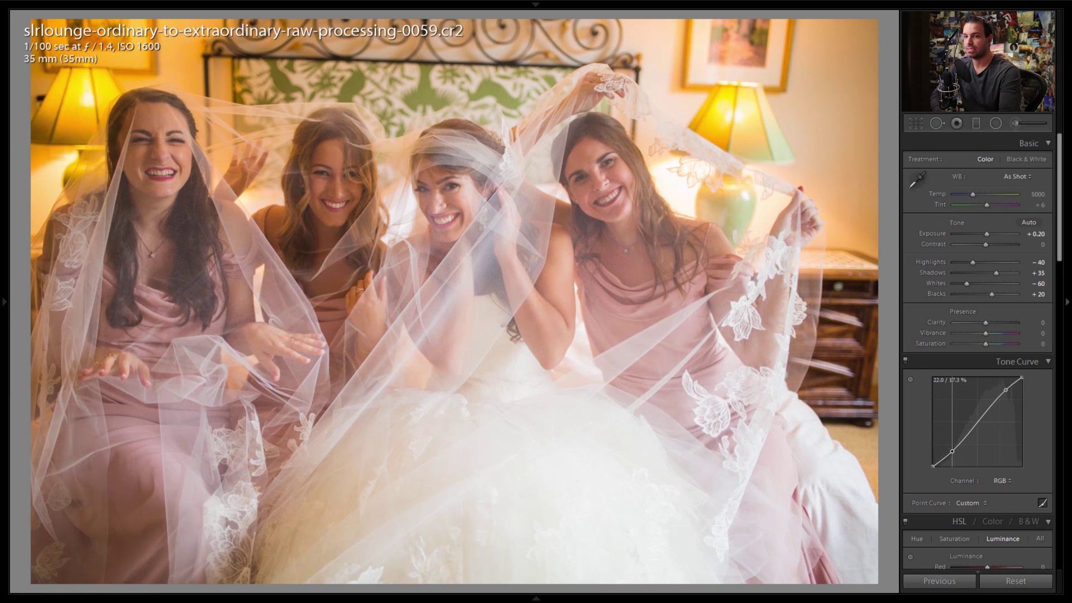
pyautogui.click(943, 459)
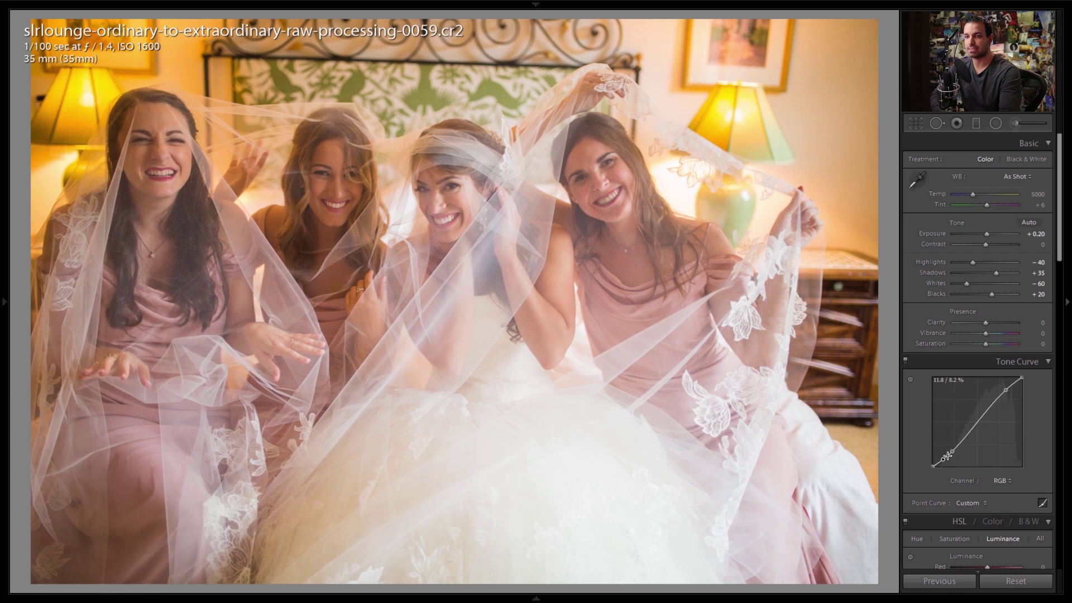
# - Fine-tune the tone curve's highlight point and add a midtone point at about 51.4/52.8 %
pyautogui.moveTo(1007, 390); pyautogui.dragTo(1007, 389)
pyautogui.click(981, 419)
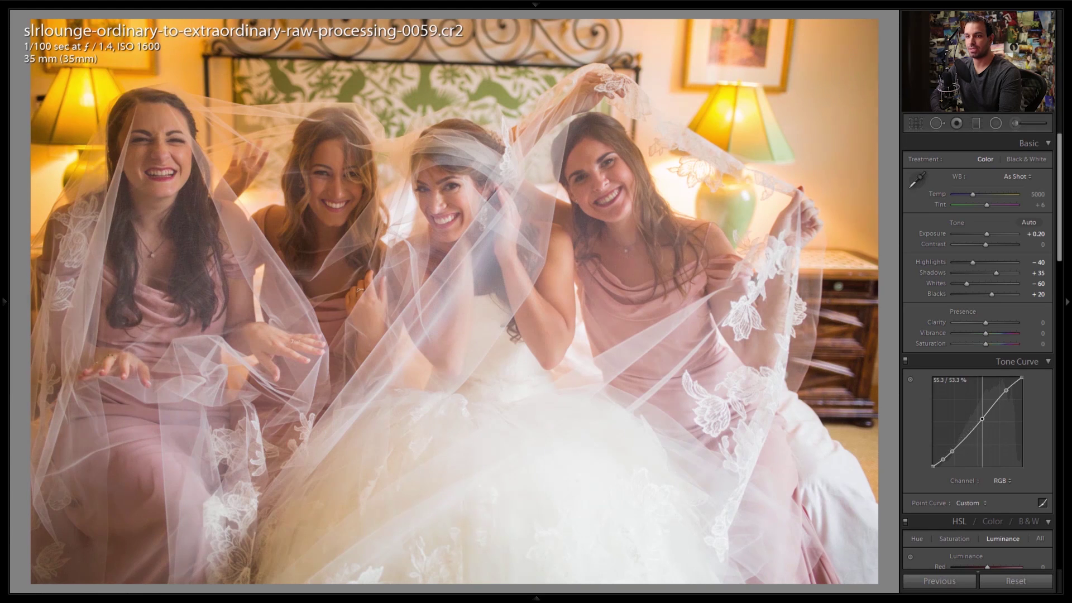
pyautogui.moveTo(981, 419); pyautogui.dragTo(978, 419)
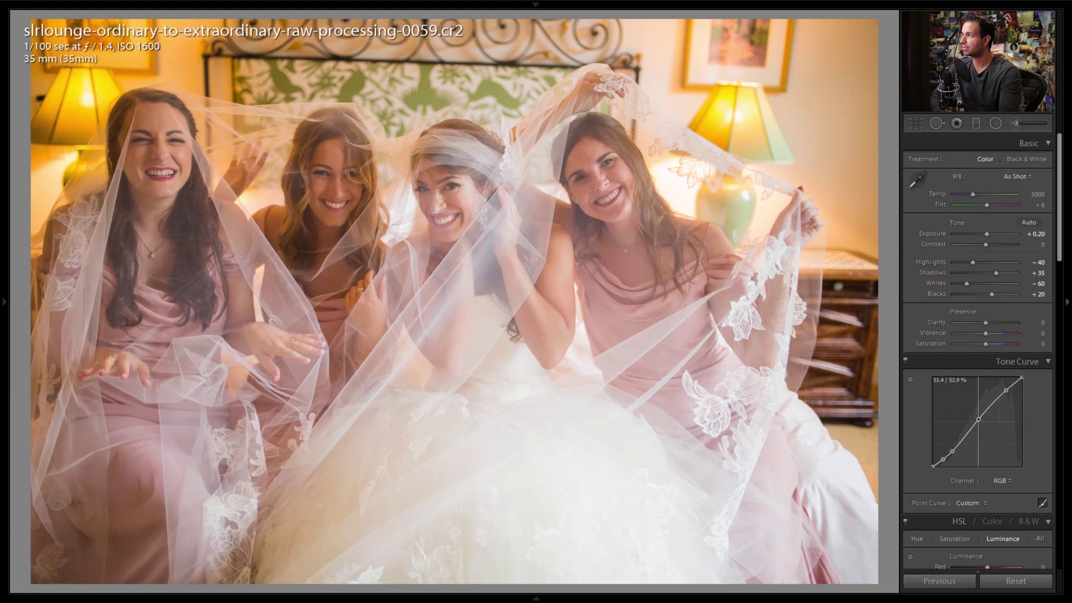
# - Fade the tone curve's ends by lowering the white endpoint to about 95.3 % and slightly raising the black endpoint
pyautogui.moveTo(1006, 390)
pyautogui.mouseDown()
pyautogui.moveTo(995, 401)
pyautogui.moveTo(1022, 381)
pyautogui.mouseUp()
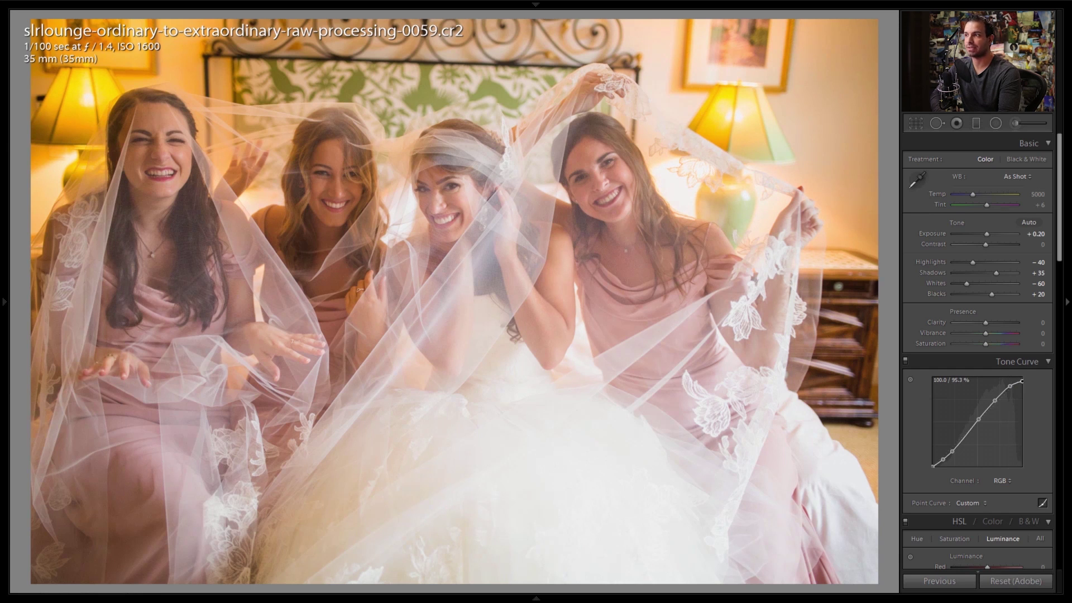
pyautogui.moveTo(932, 467); pyautogui.dragTo(933, 463)
pyautogui.moveTo(1013, 388); pyautogui.dragTo(1012, 389)
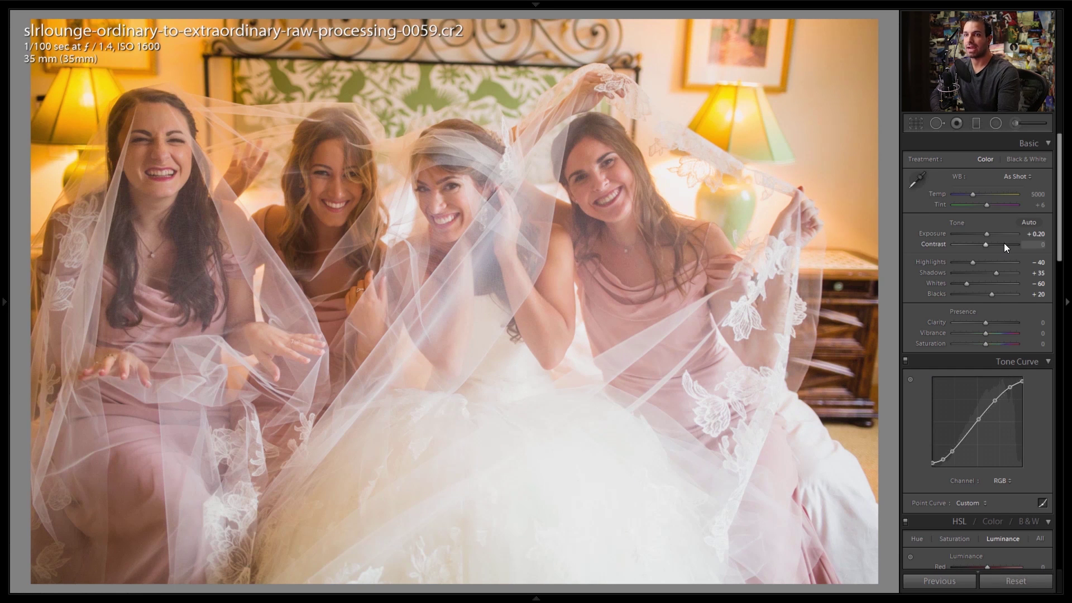
# - Set Contrast to −25, Clarity to −10 and Exposure to +0.10
pyautogui.hotkey('shift', 'Down')
pyautogui.press('Down')
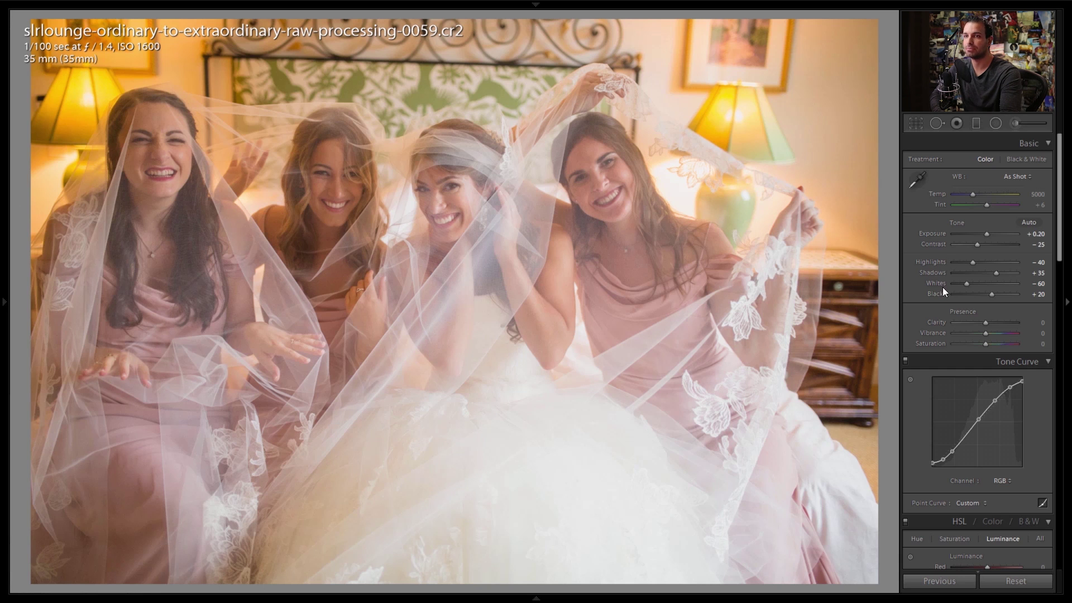
pyautogui.press('Down')
pyautogui.press('Down')
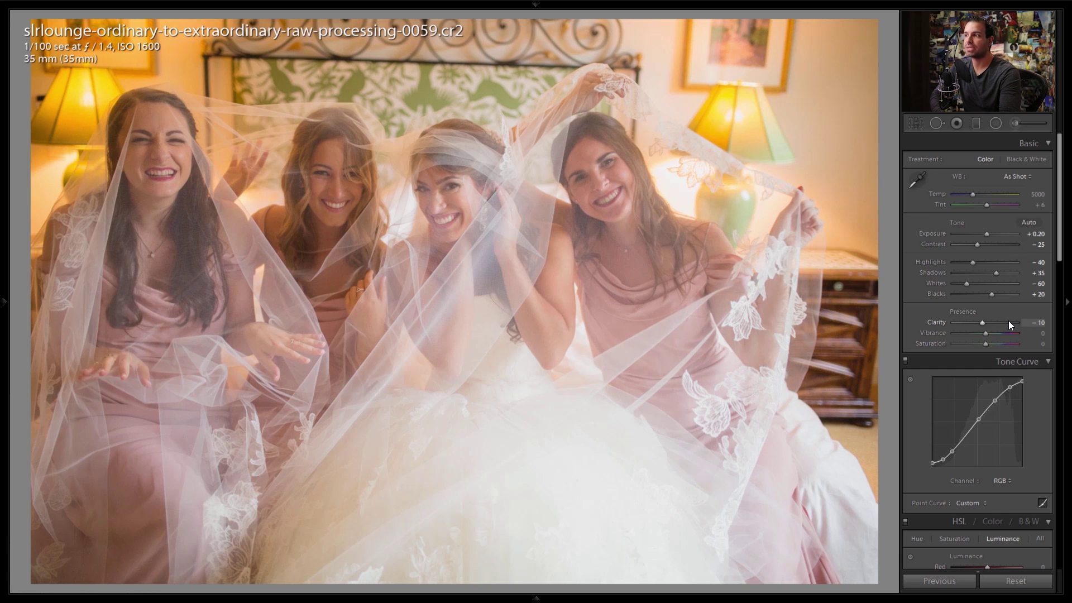
pyautogui.press('Down')
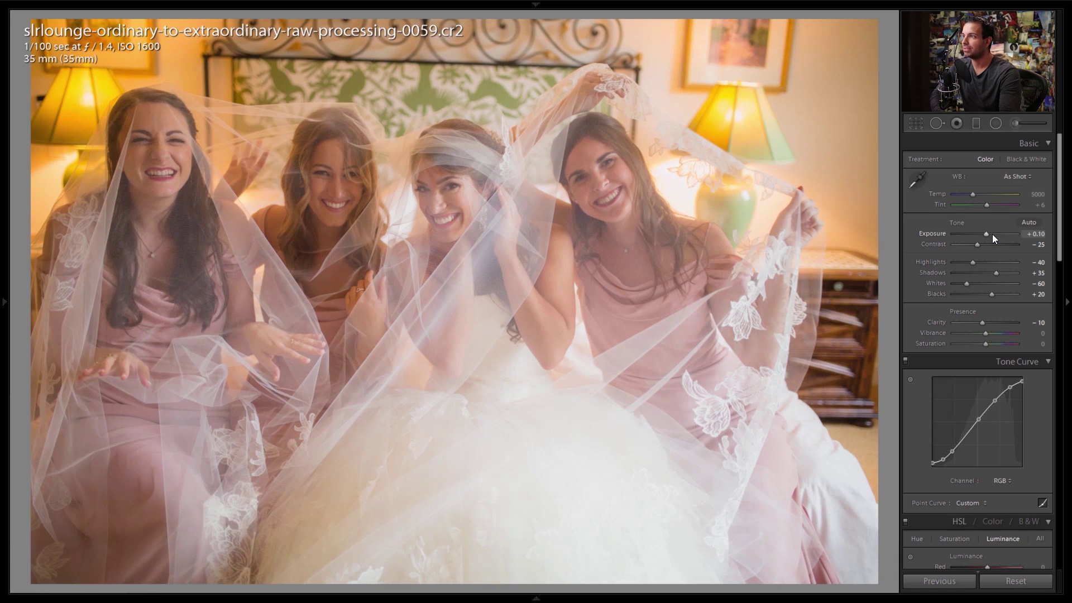
# - Try different Clarity amounts on the photo and settle on +10
pyautogui.press('Up')
pyautogui.press('Up')
pyautogui.press('Up')
pyautogui.press('Up')
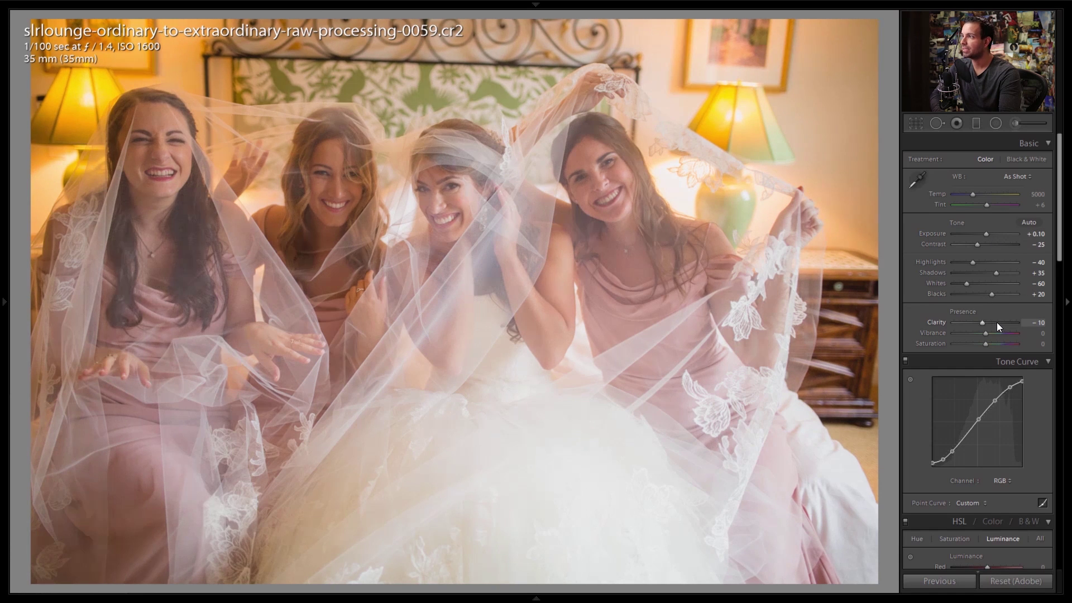
pyautogui.press('Down')
pyautogui.press('Down')
pyautogui.press('Down')
pyautogui.press('Down')
pyautogui.press('Up')
pyautogui.press('Up')
pyautogui.press('Up')
pyautogui.press('Up')
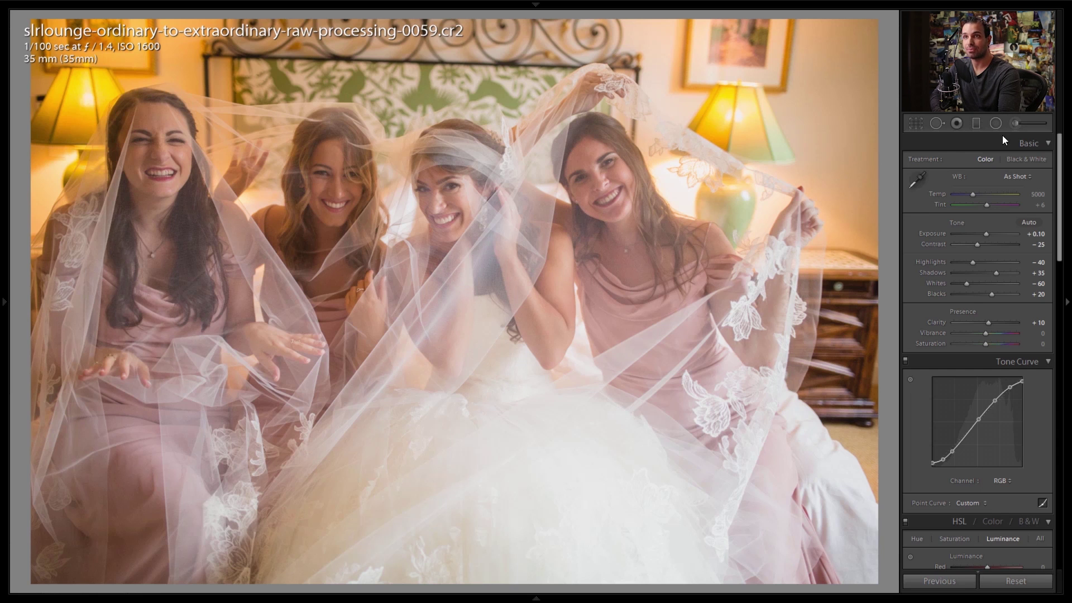
# - Add a wide graduated filter with the 05 Dodge (Exposure) preset, fading from the bridesmaid at far left toward the lamp at right
pyautogui.press('k')
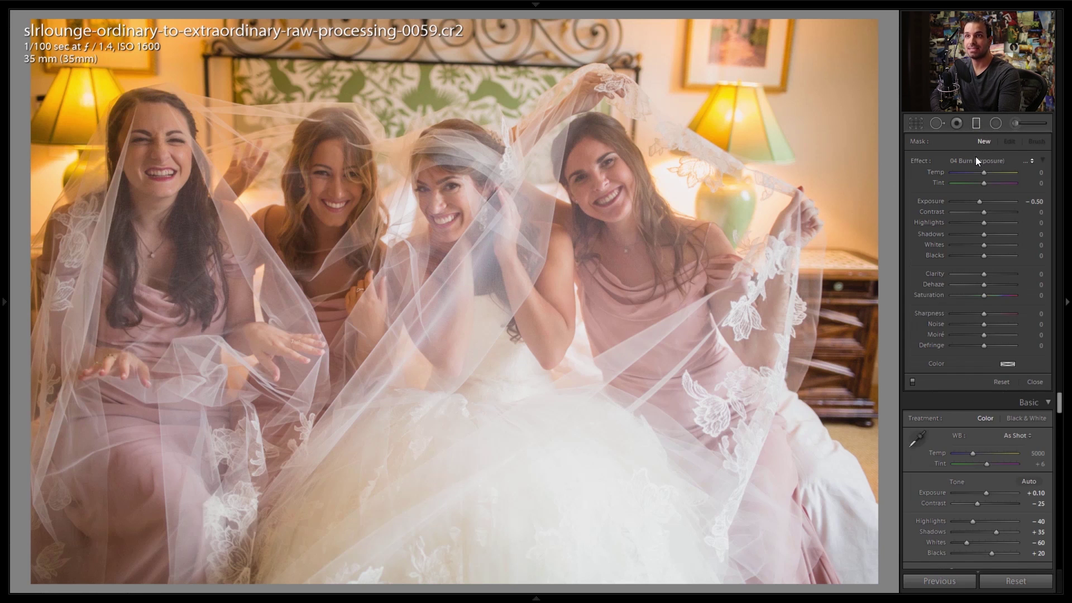
pyautogui.click(970, 160)
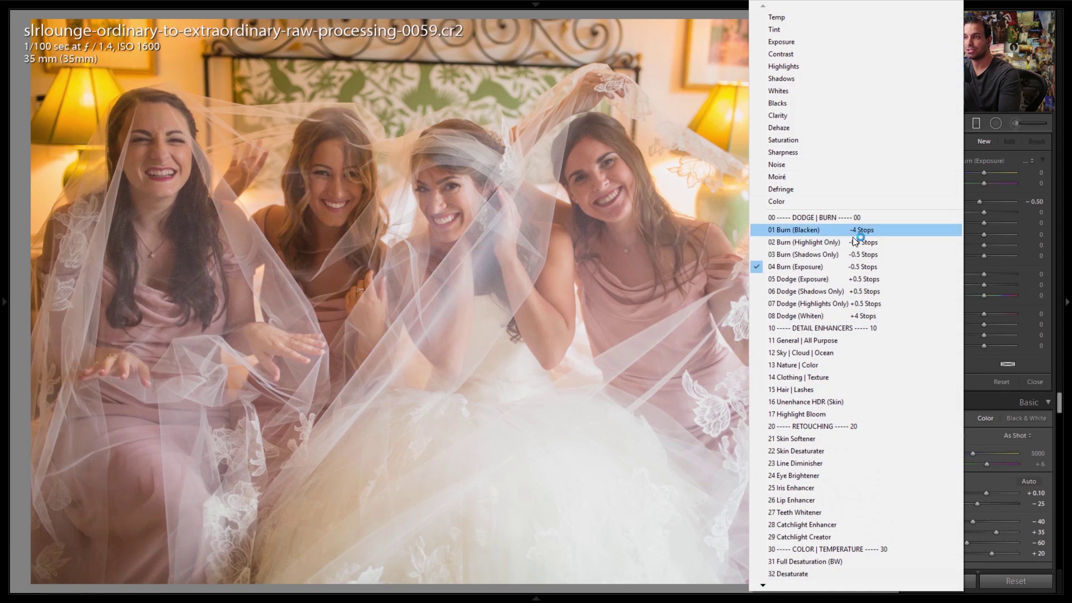
pyautogui.click(848, 279)
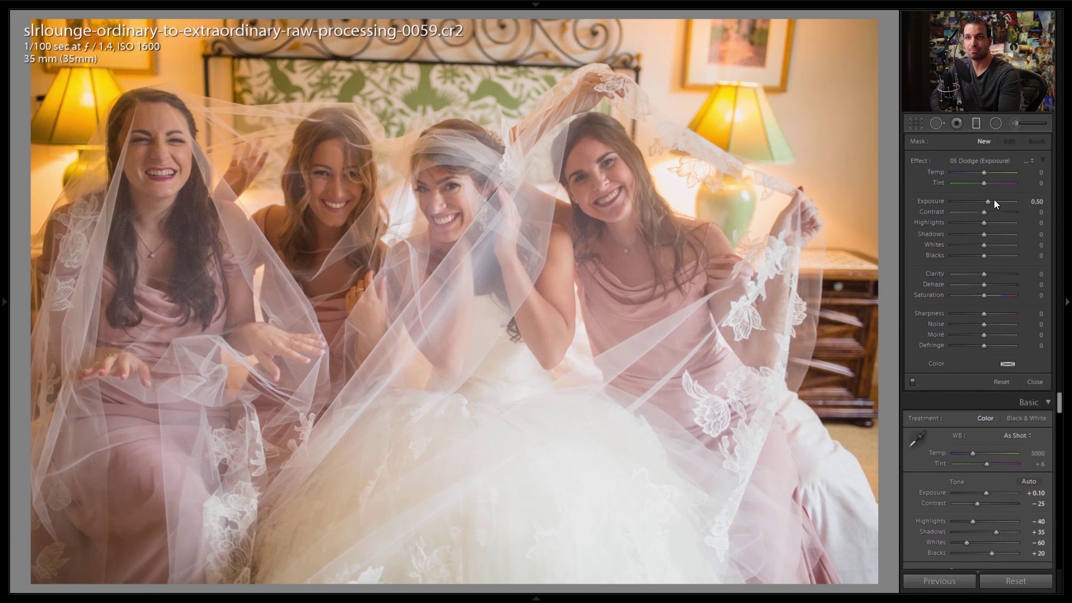
pyautogui.moveTo(109, 219); pyautogui.dragTo(710, 244)
pyautogui.moveTo(399, 231)
pyautogui.mouseDown()
pyautogui.moveTo(310, 230)
pyautogui.moveTo(392, 233)
pyautogui.mouseUp()
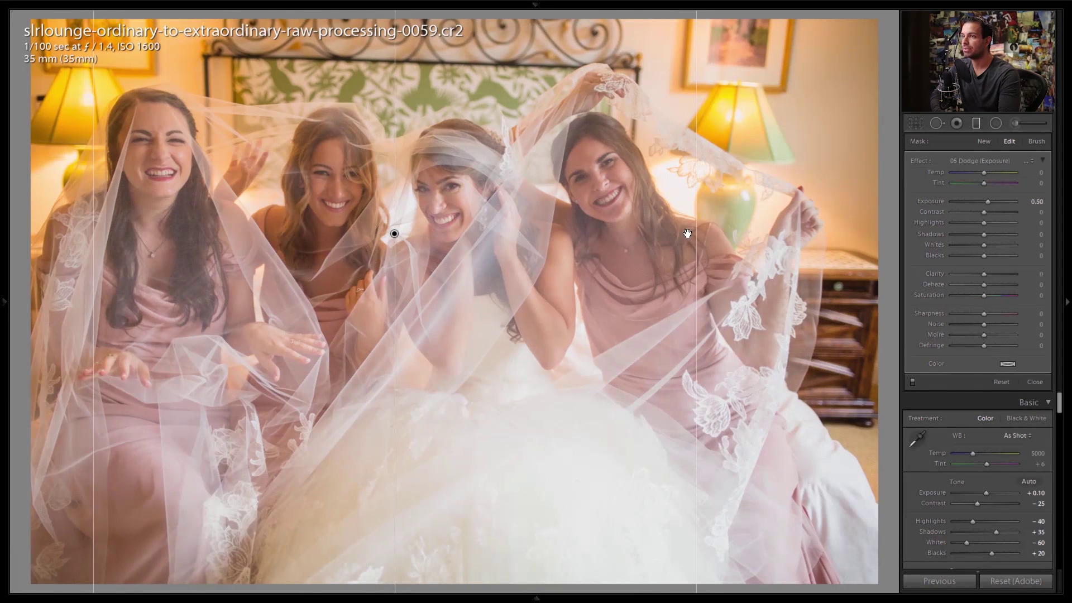
pyautogui.moveTo(695, 233); pyautogui.dragTo(793, 252)
# - Set the graduated filter's Exposure to 0.70 and Shadows to 20, and lower the photo's overall Exposure to −0.10
pyautogui.hotkey('shift', 'Up')
pyautogui.hotkey('shift', 'Up')
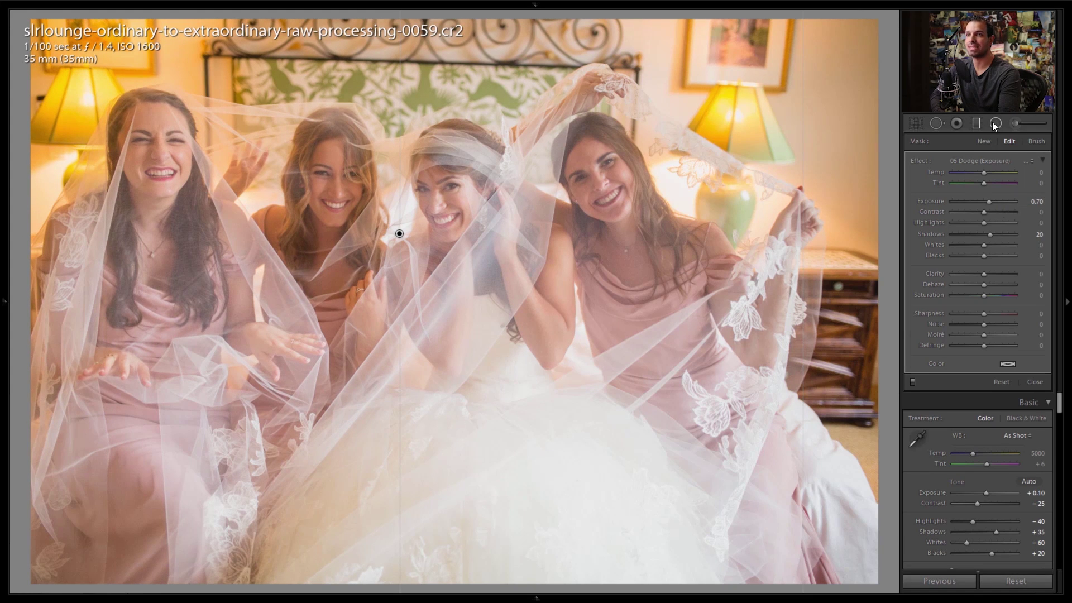
pyautogui.press('m')
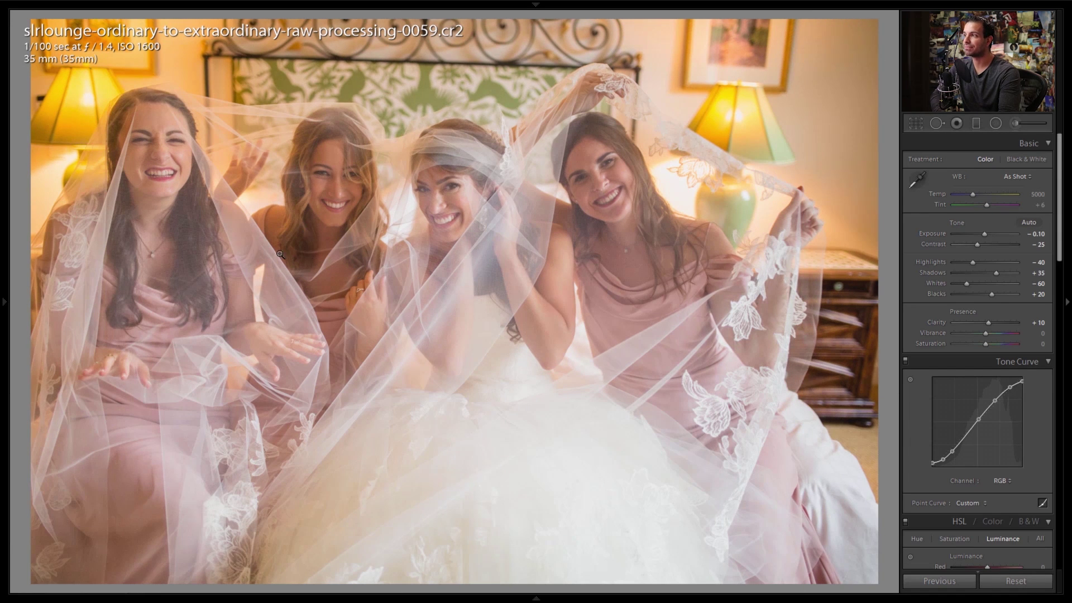
# - Compare the edited photo with its before version
pyautogui.press('\\')
pyautogui.press('\\')
pyautogui.press('\\')
pyautogui.press('\\')
pyautogui.press('\\')
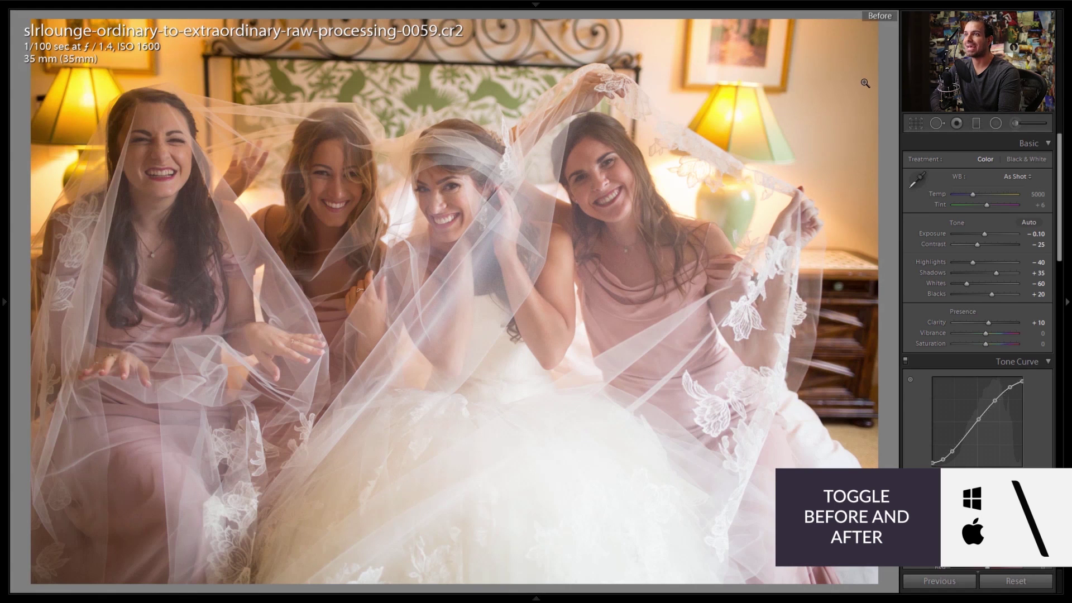
pyautogui.press('\\')
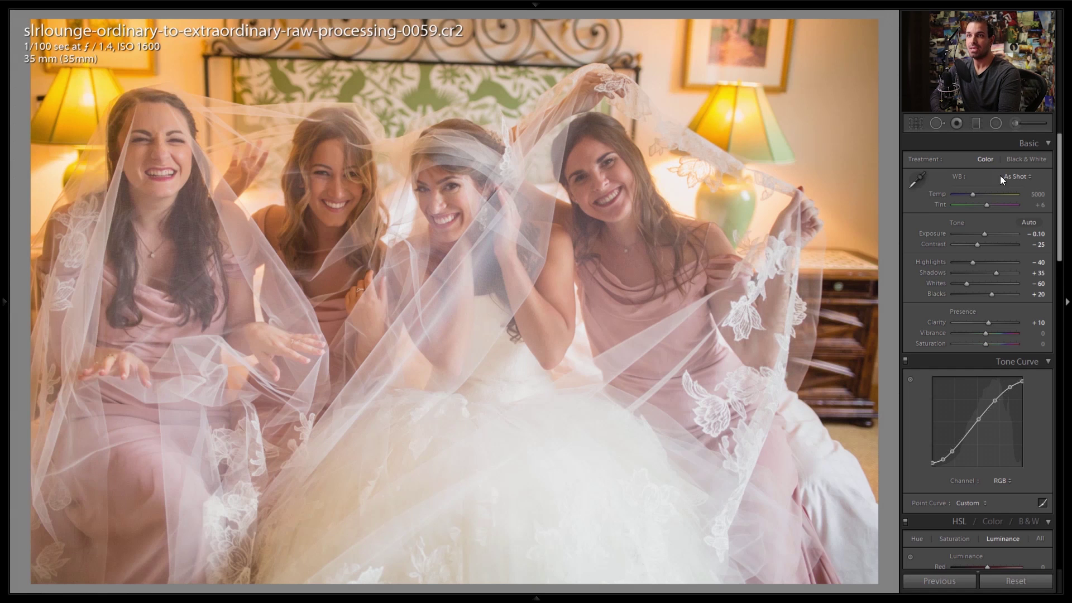
# - Warm the white balance by setting Temp to 5250
pyautogui.click(972, 196)
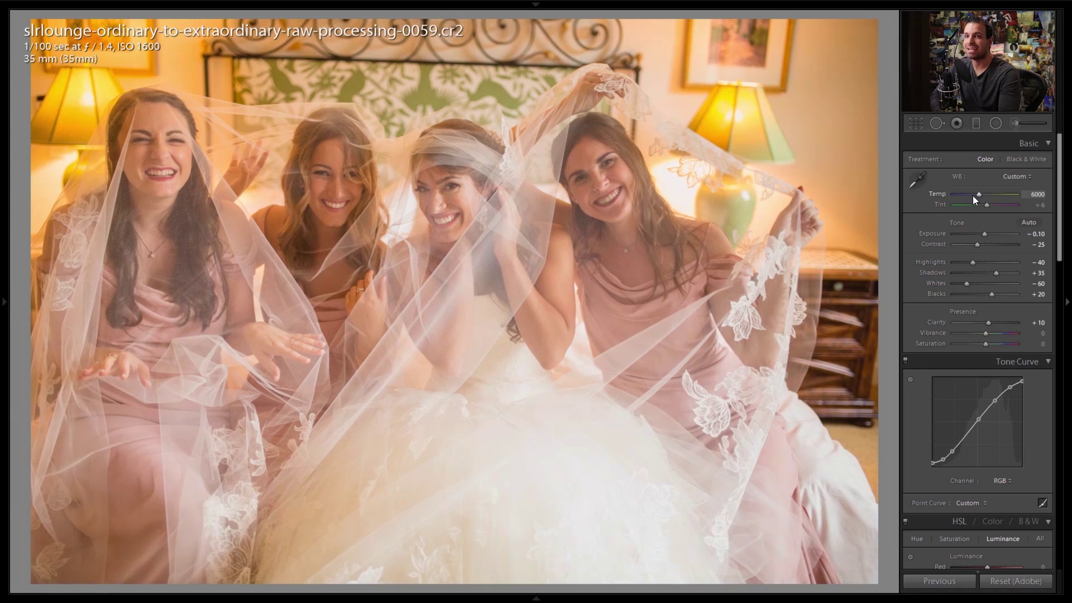
pyautogui.hotkey('shift', 'Up')
pyautogui.hotkey('shift', 'Down')
pyautogui.hotkey('shift', 'Up')
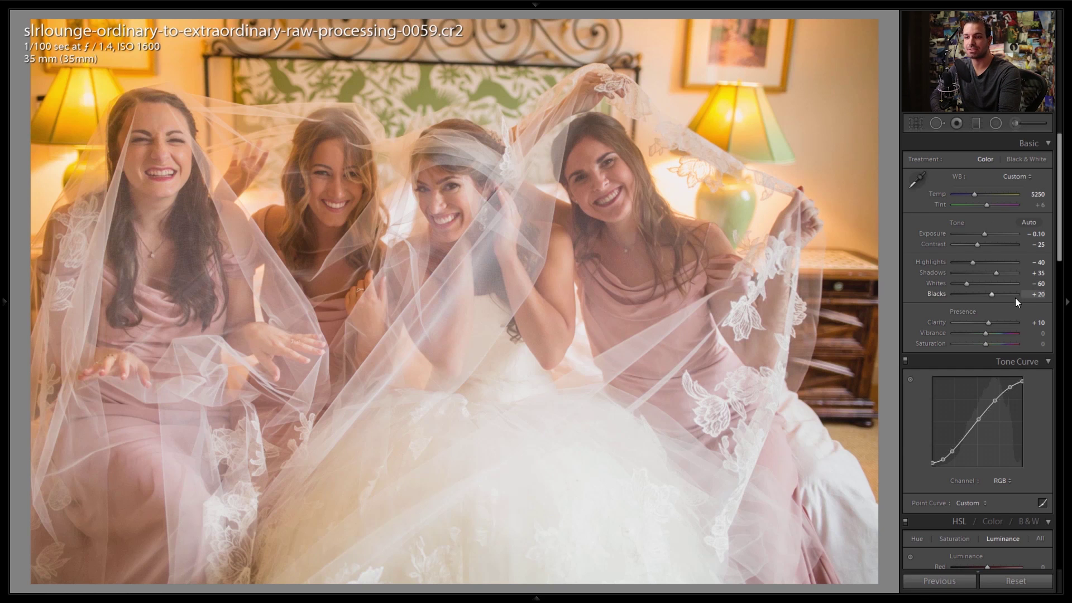
# - Desaturate the lamp's warm tones with targeted HSL saturation adjustment, bringing Orange to −12 and Yellow to −28
pyautogui.scroll(-5, 1050, 343)
pyautogui.click(956, 335)
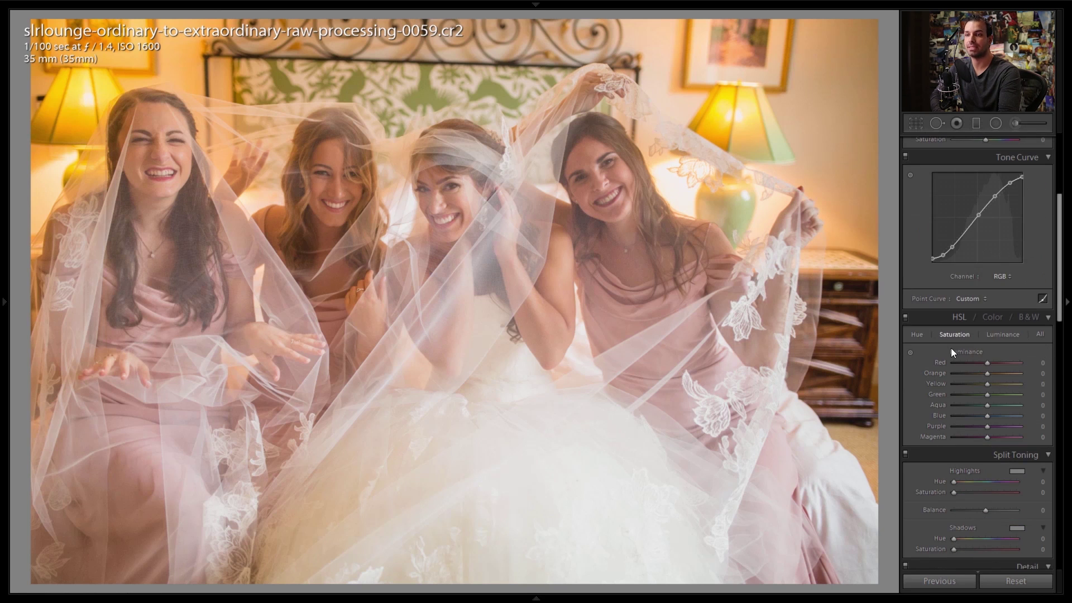
pyautogui.click(910, 352)
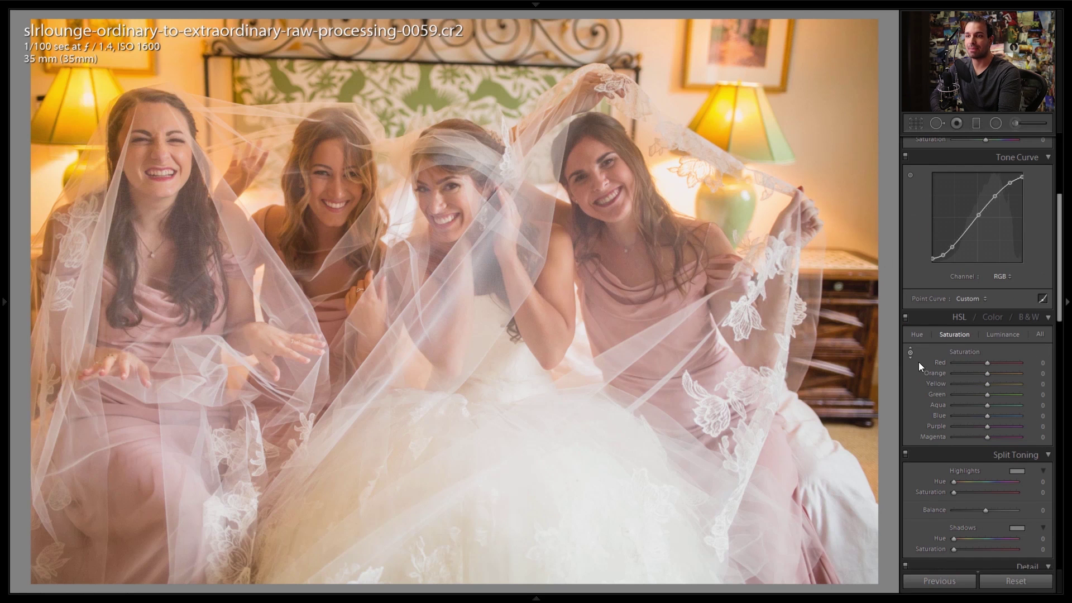
pyautogui.moveTo(749, 96); pyautogui.dragTo(749, 101)
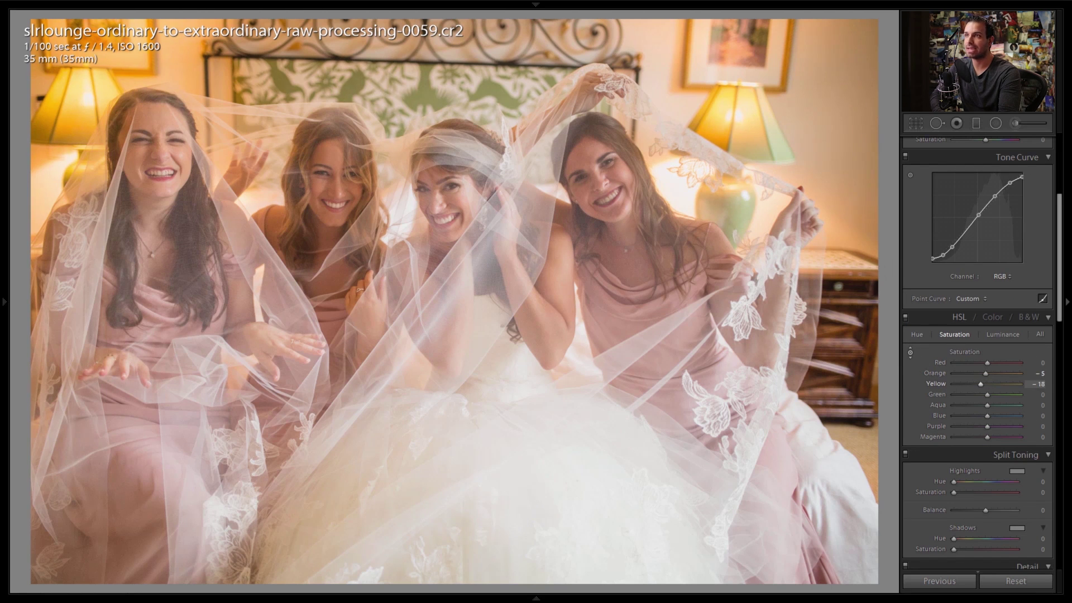
pyautogui.moveTo(749, 100); pyautogui.dragTo(725, 157)
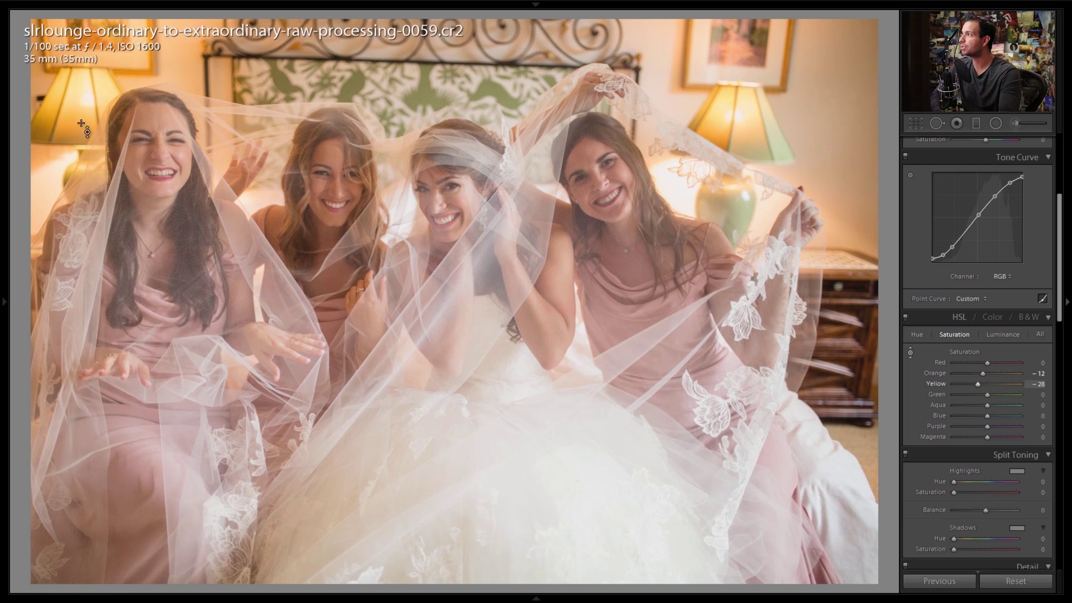
# - Refine the HSL saturation of the warm tones to Red −5, Orange −10 and Yellow −20
pyautogui.moveTo(349, 204); pyautogui.dragTo(349, 202)
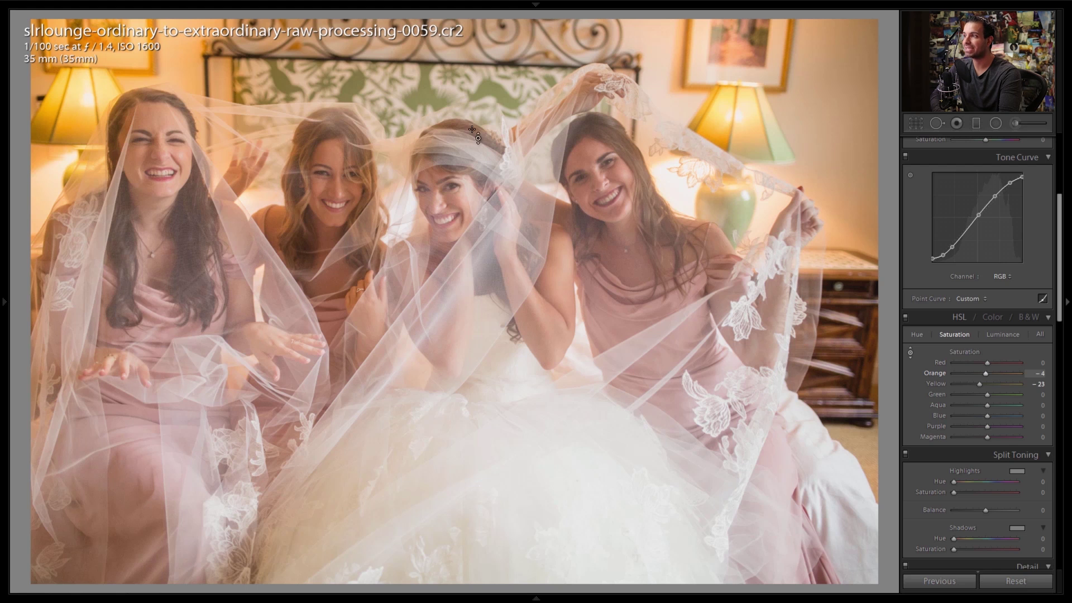
pyautogui.moveTo(979, 384); pyautogui.dragTo(981, 384)
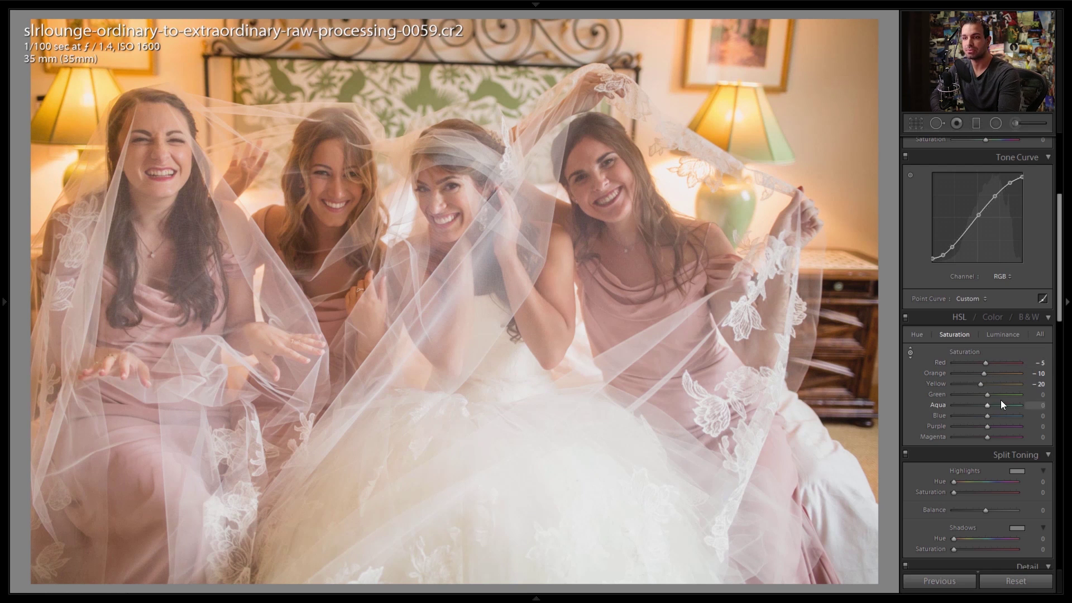
# - Tint the highlights a subtle warm yellow with split toning, using Hue 60 and Saturation 5
pyautogui.scroll(-3, 1020, 465)
pyautogui.click(1017, 368)
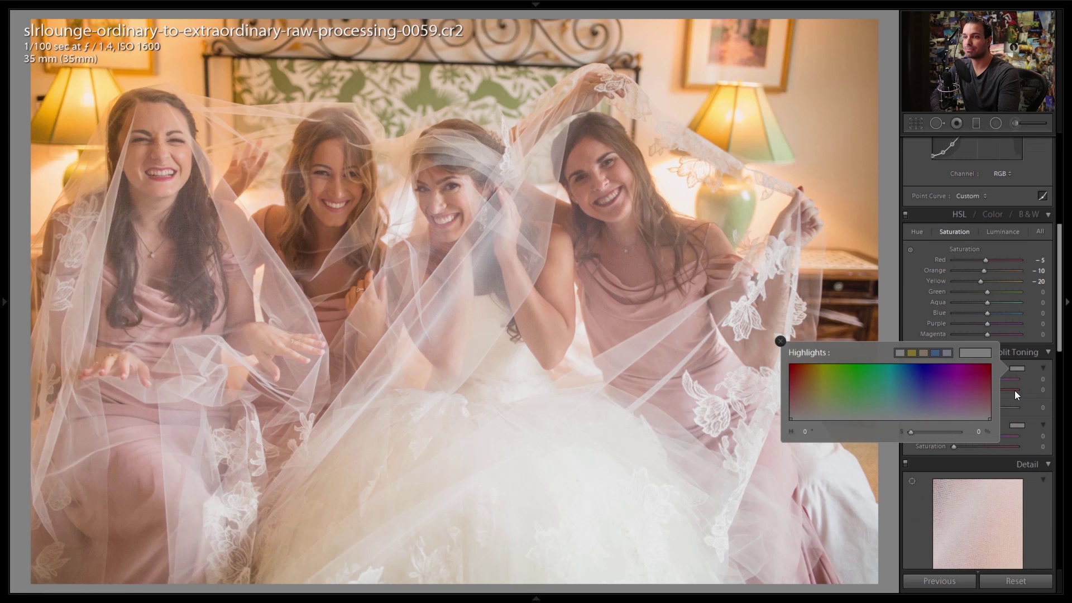
pyautogui.moveTo(824, 386)
pyautogui.mouseDown()
pyautogui.moveTo(707, 193)
pyautogui.moveTo(810, 388)
pyautogui.mouseUp()
pyautogui.hotkey('ctrl', 'z')
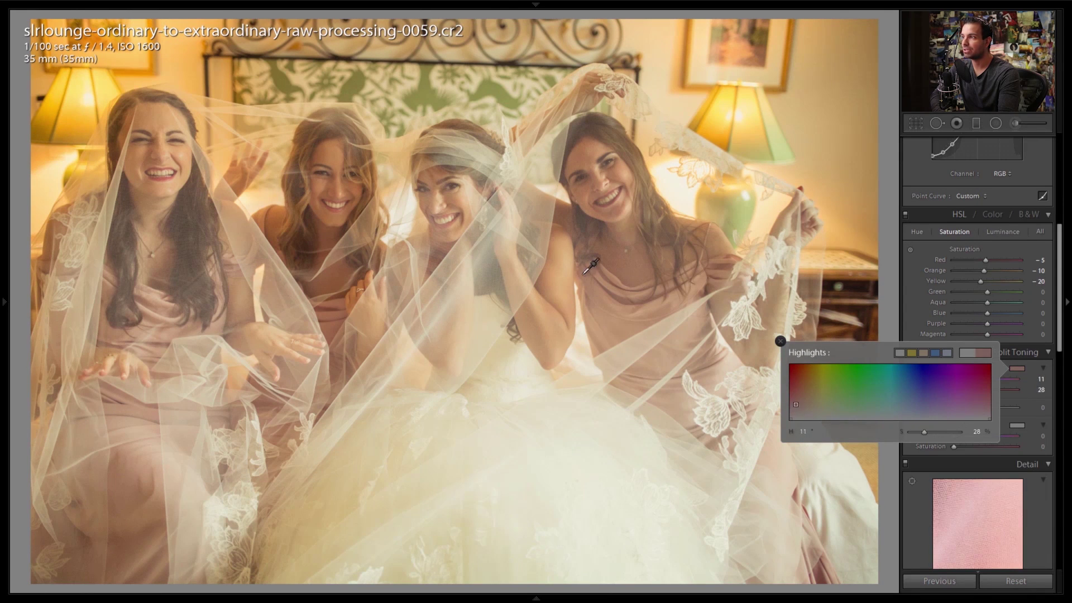
pyautogui.moveTo(466, 199); pyautogui.dragTo(822, 409)
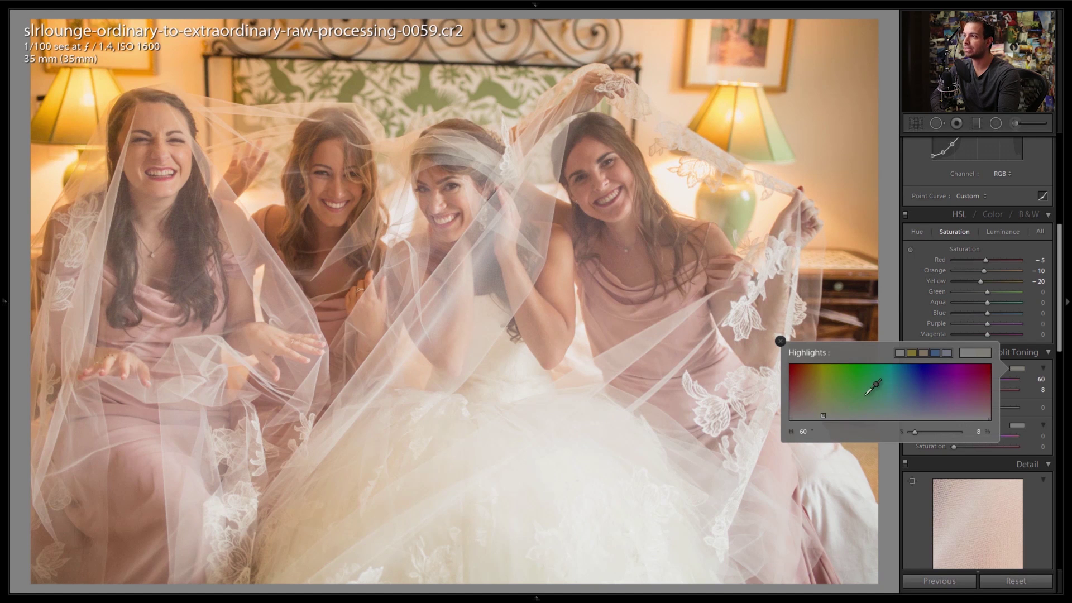
pyautogui.click(1046, 390)
pyautogui.click(1043, 390)
pyautogui.write('5')
pyautogui.press('Tab')
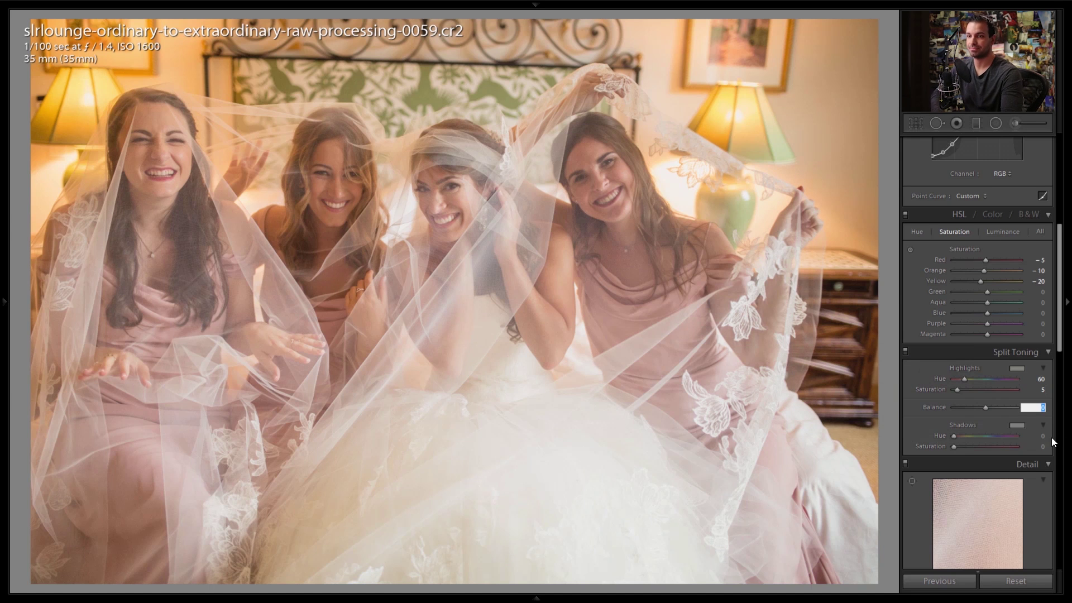
# - Tint the shadows blue with split toning, using Hue 240 and Saturation 10
pyautogui.click(1015, 426)
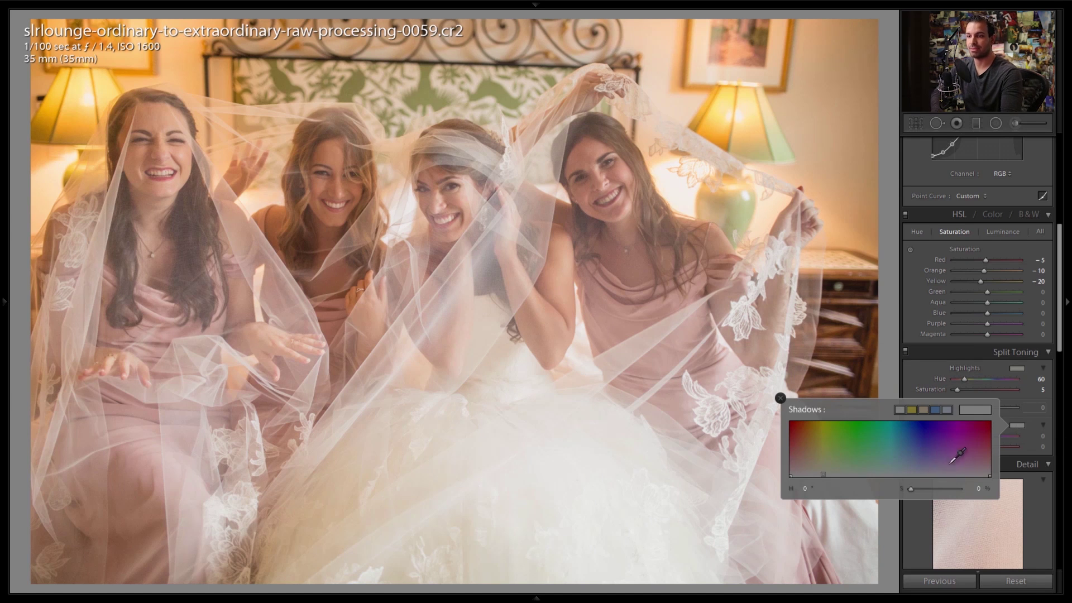
pyautogui.moveTo(909, 446); pyautogui.dragTo(924, 474)
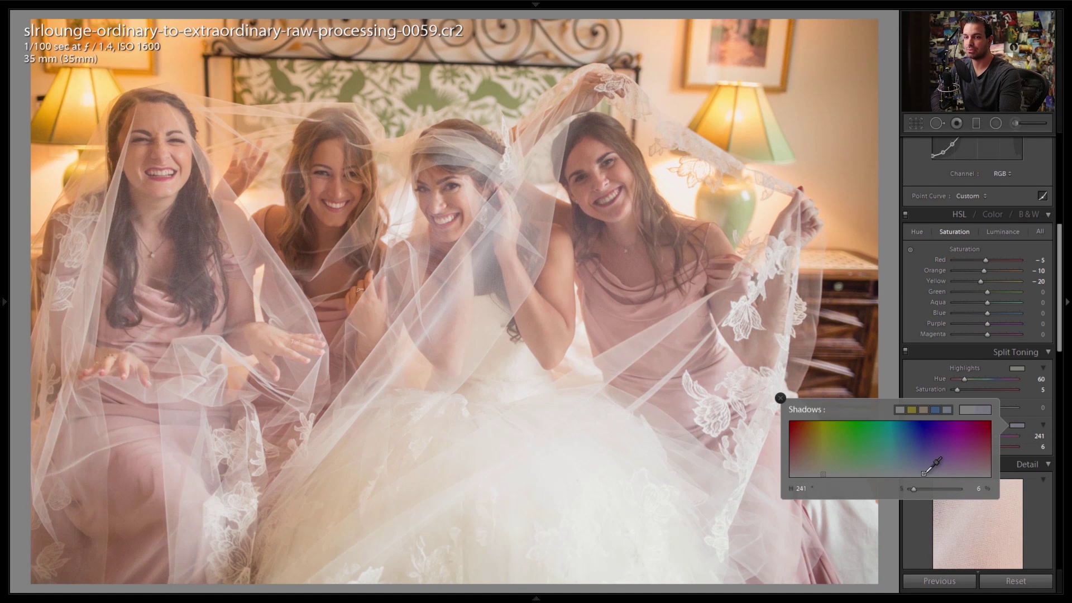
pyautogui.click(1040, 446)
pyautogui.write('10')
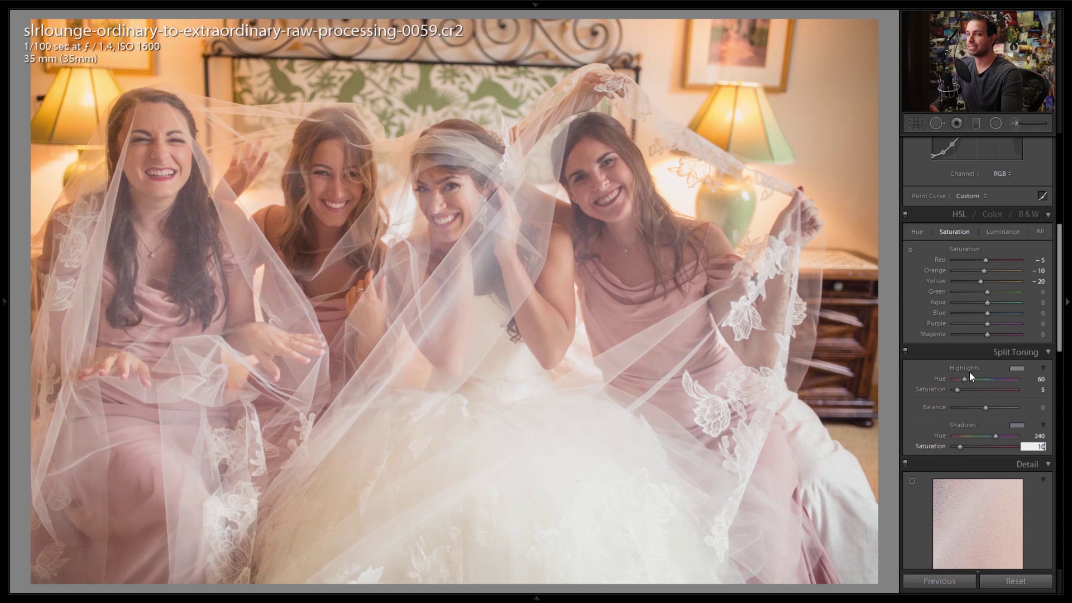
# - Shift the split toning Balance to +40 and raise the highlights' Saturation to 10
pyautogui.click(986, 410)
pyautogui.moveTo(987, 410); pyautogui.dragTo(997, 412)
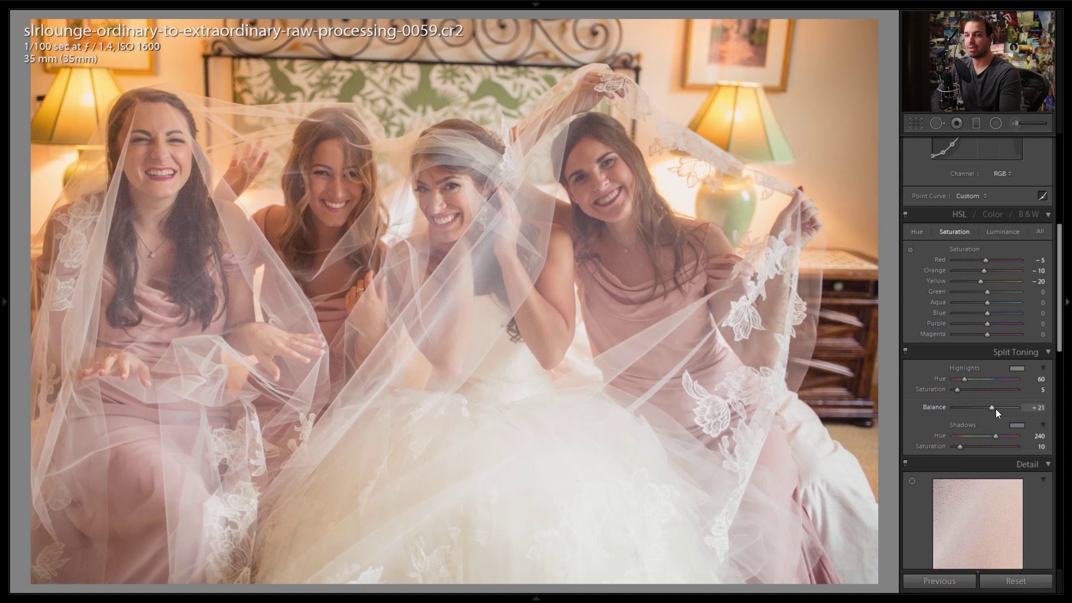
pyautogui.hotkey('shift', 'Up')
pyautogui.hotkey('shift', 'Up')
pyautogui.press('Up')
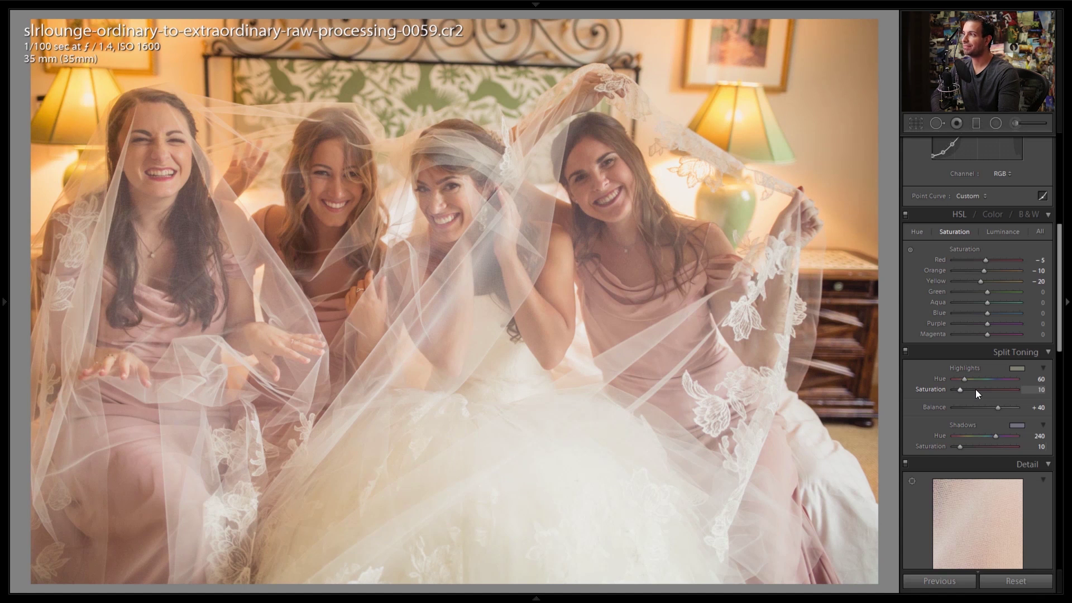
# - Cool the white balance slightly by setting Temp to 5100
pyautogui.scroll(5, 994, 234)
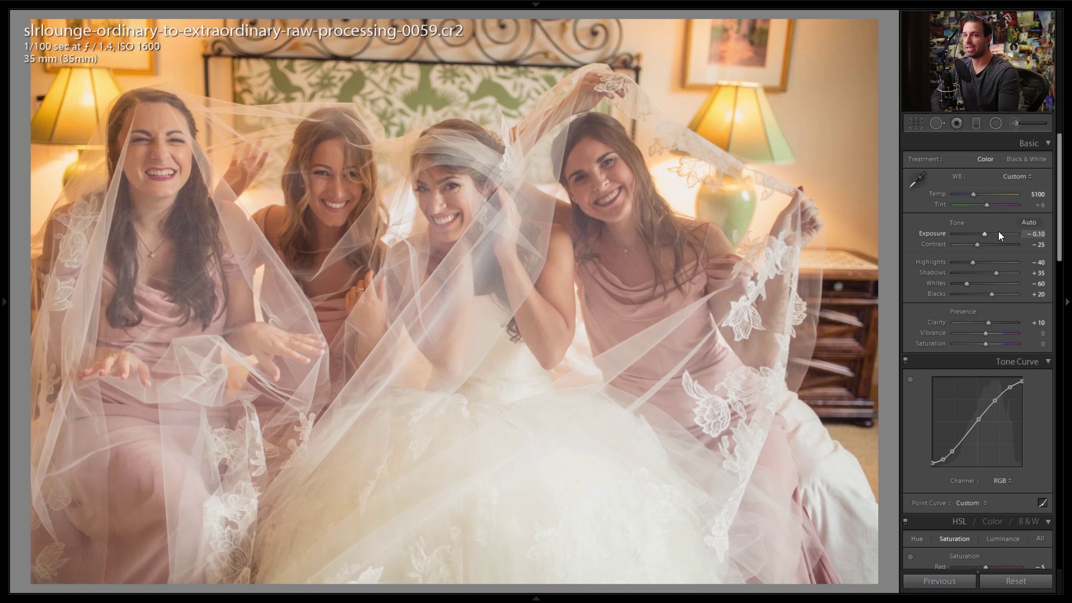
# - Sharpen the photo with Amount 70 and Masking 80, judging the detail on the face of the bridesmaid beside the bride
pyautogui.scroll(-5, 1017, 359)
pyautogui.scroll(-8, 1027, 446)
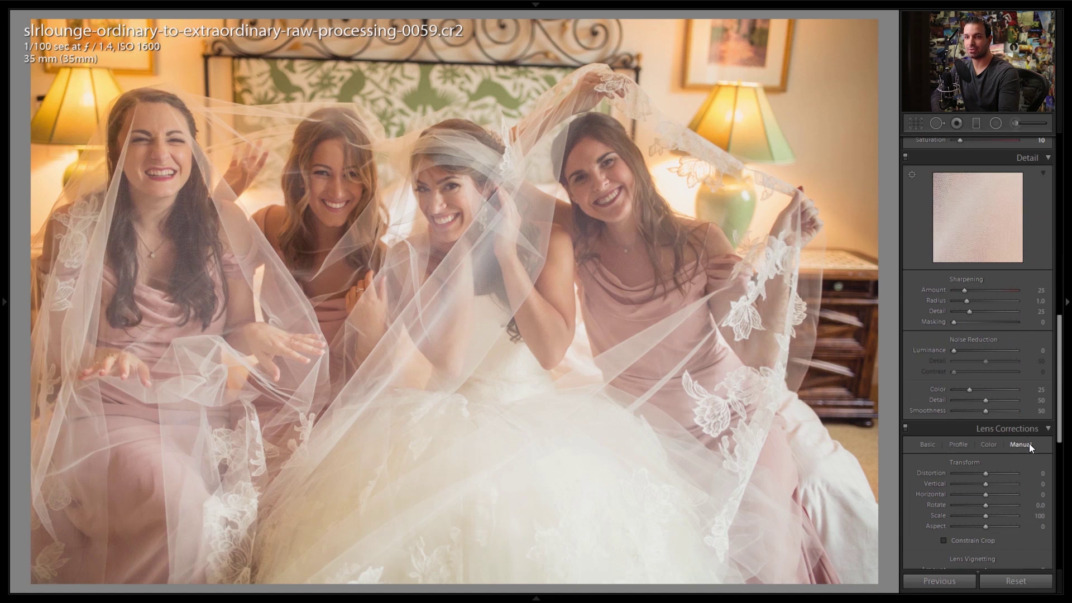
pyautogui.click(614, 190)
pyautogui.moveTo(565, 171); pyautogui.dragTo(590, 314)
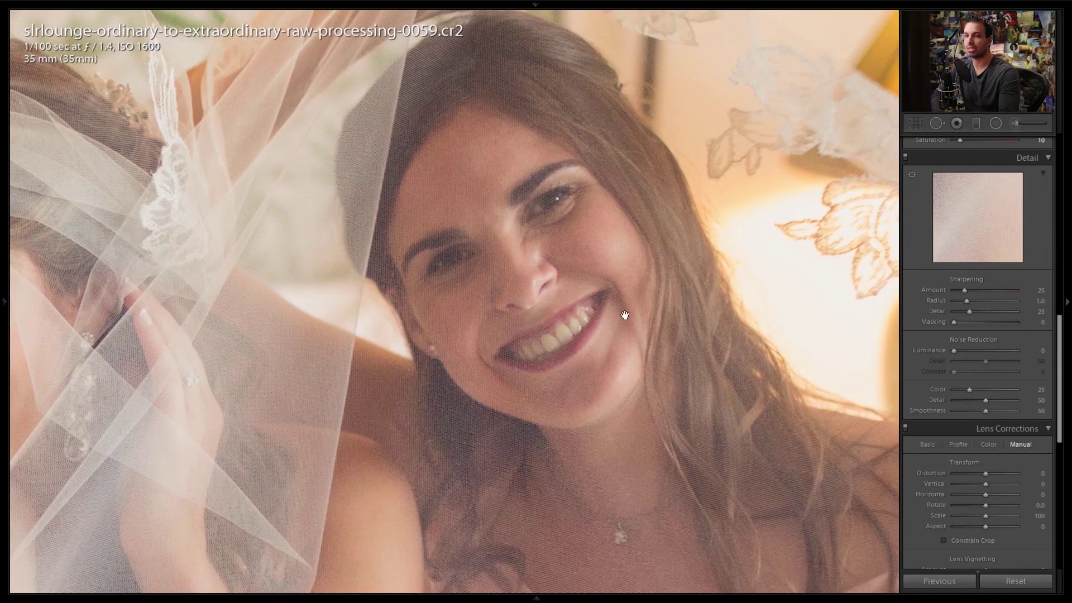
pyautogui.hotkey('shift', 'Up')
pyautogui.press('Up')
pyautogui.hotkey('shift', 'Up')
pyautogui.hotkey('shift', 'Up')
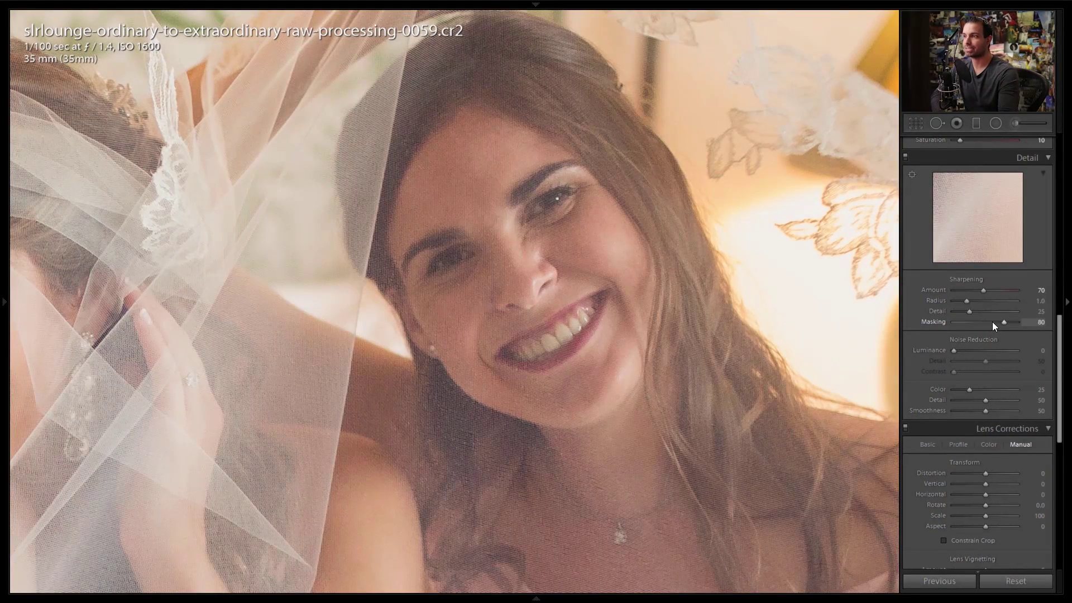
# - Reduce the sharpening Masking to 70, set Luminance noise reduction to 15, and check the result on the bride's face and veil
pyautogui.press('Down')
pyautogui.press('Up')
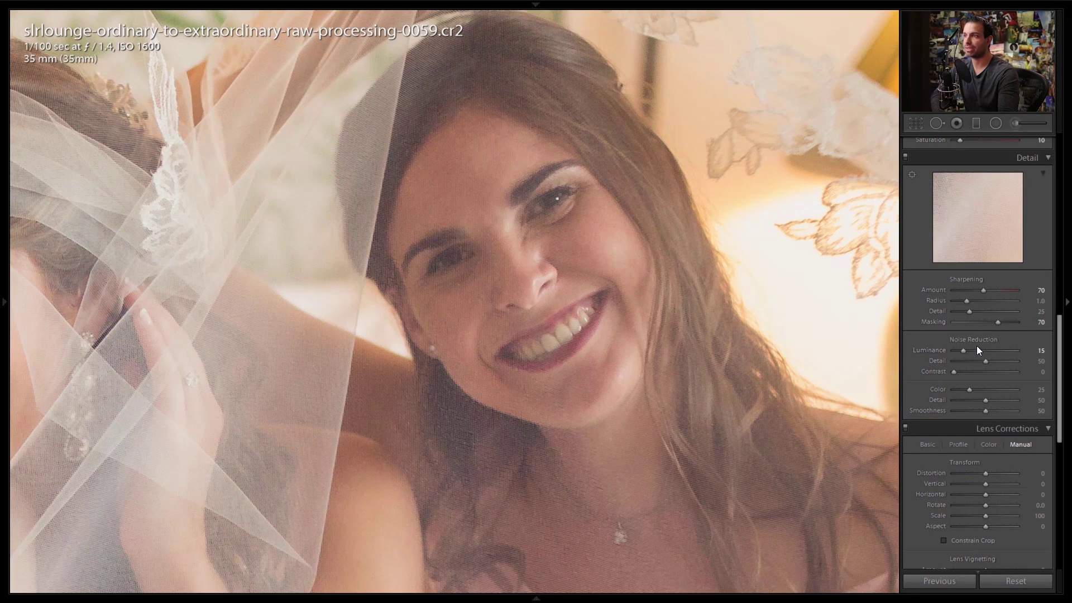
pyautogui.moveTo(492, 384); pyautogui.dragTo(816, 322)
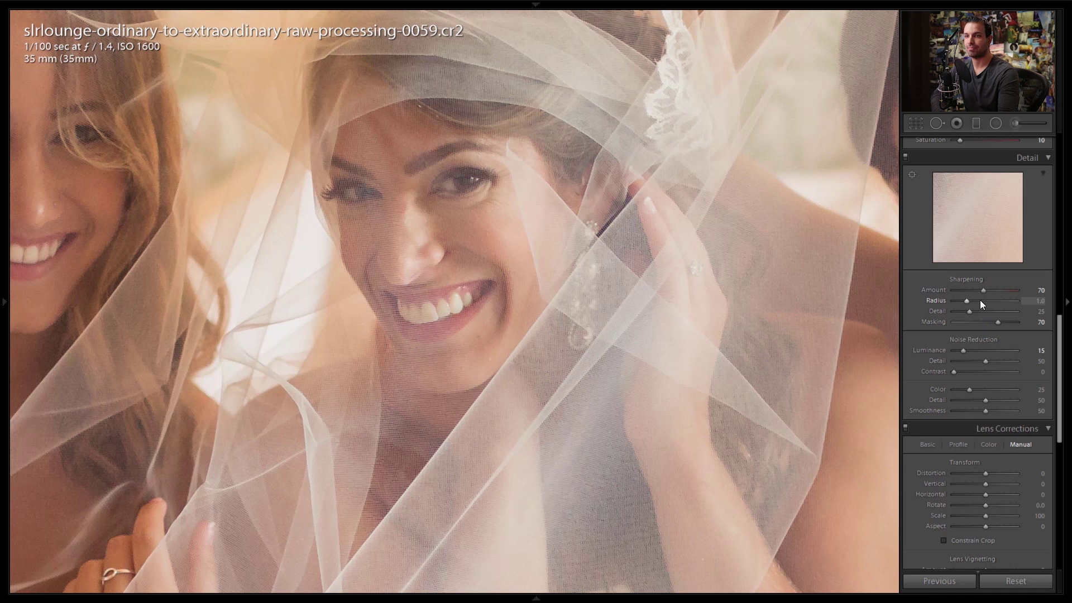
pyautogui.moveTo(578, 383); pyautogui.dragTo(627, 332)
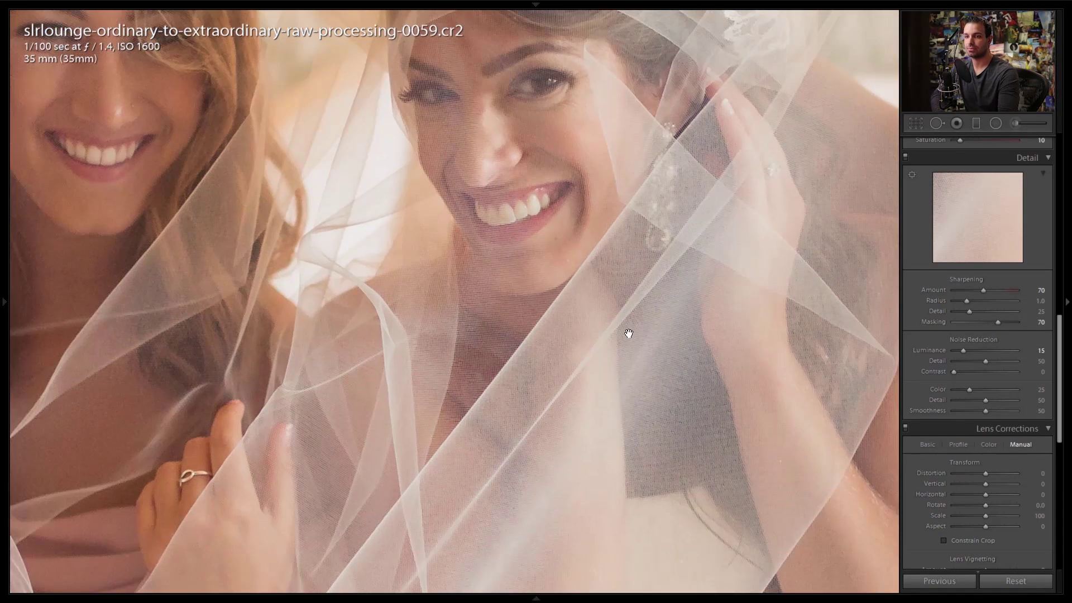
pyautogui.click(627, 333)
# - Place a large radial filter centred between the faces with the 04 Burn (Exposure) preset at −0.50 to darken the photo's outer edges
pyautogui.scroll(-7, 982, 447)
pyautogui.scroll(5, 977, 335)
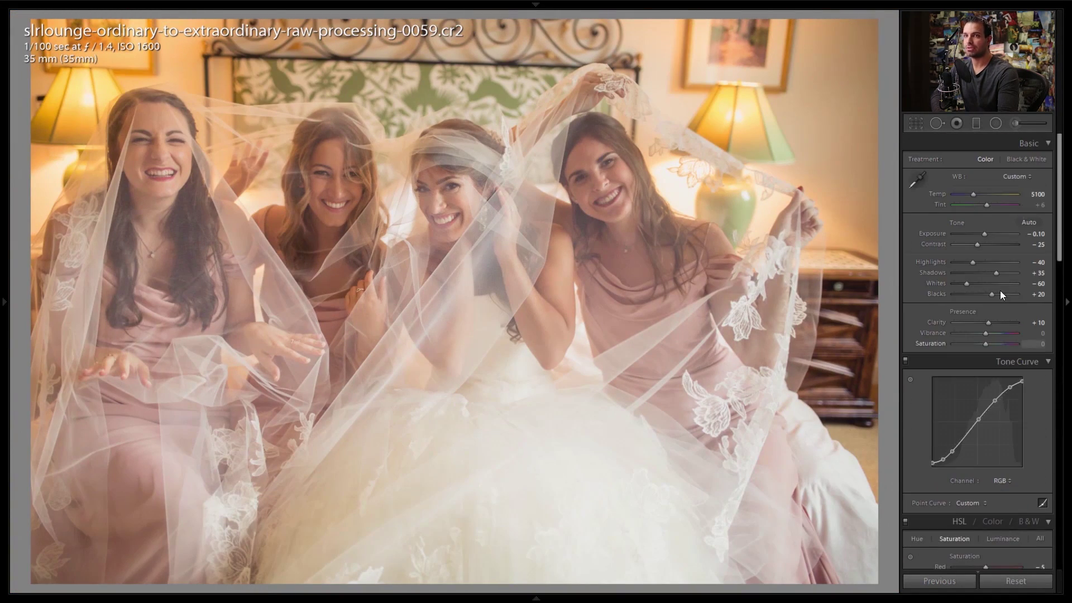
pyautogui.click(992, 125)
pyautogui.click(991, 161)
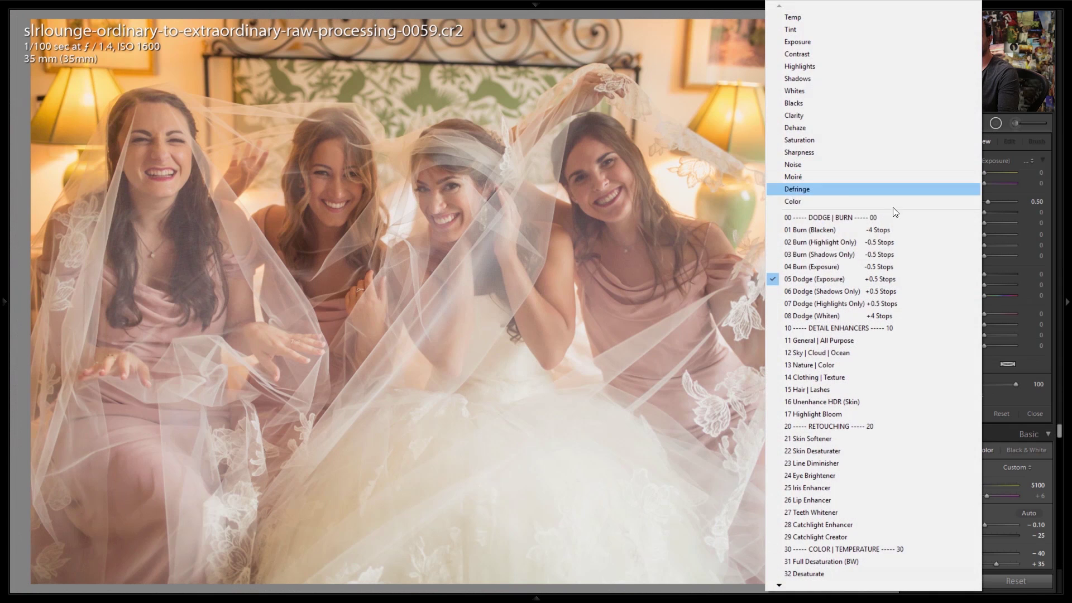
pyautogui.click(863, 267)
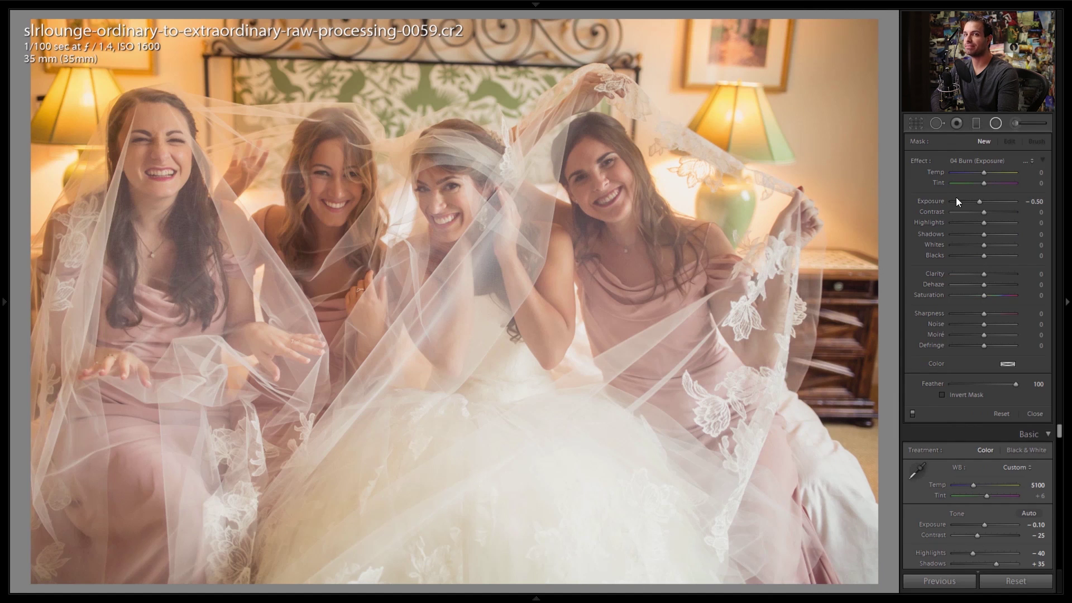
pyautogui.moveTo(403, 201)
pyautogui.mouseDown()
pyautogui.moveTo(695, 340)
pyautogui.moveTo(921, 498)
pyautogui.moveTo(1005, 599)
pyautogui.mouseUp()
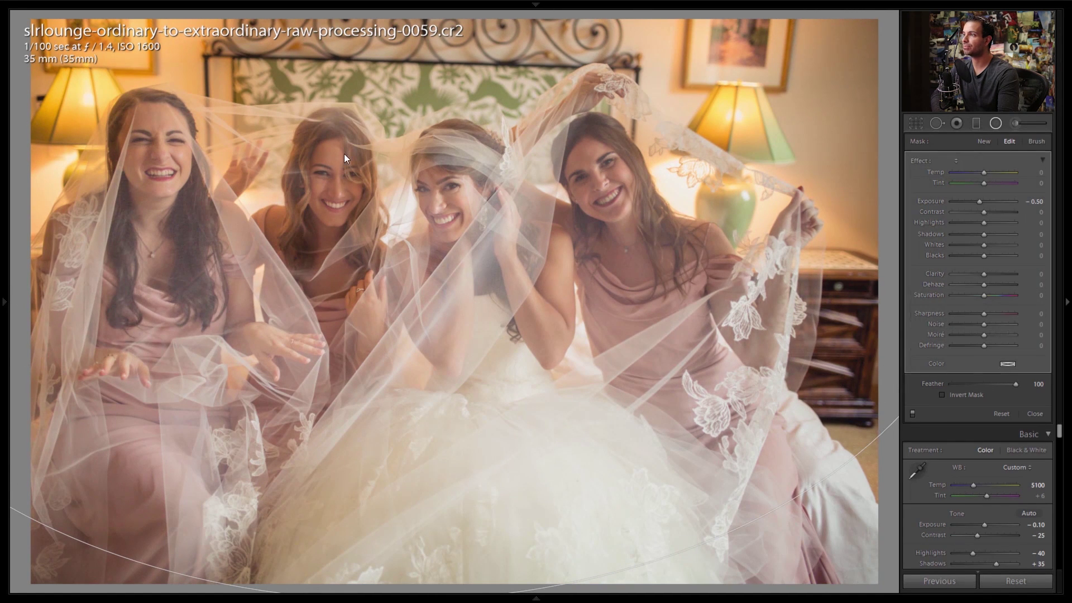
pyautogui.moveTo(394, 193); pyautogui.dragTo(397, 192)
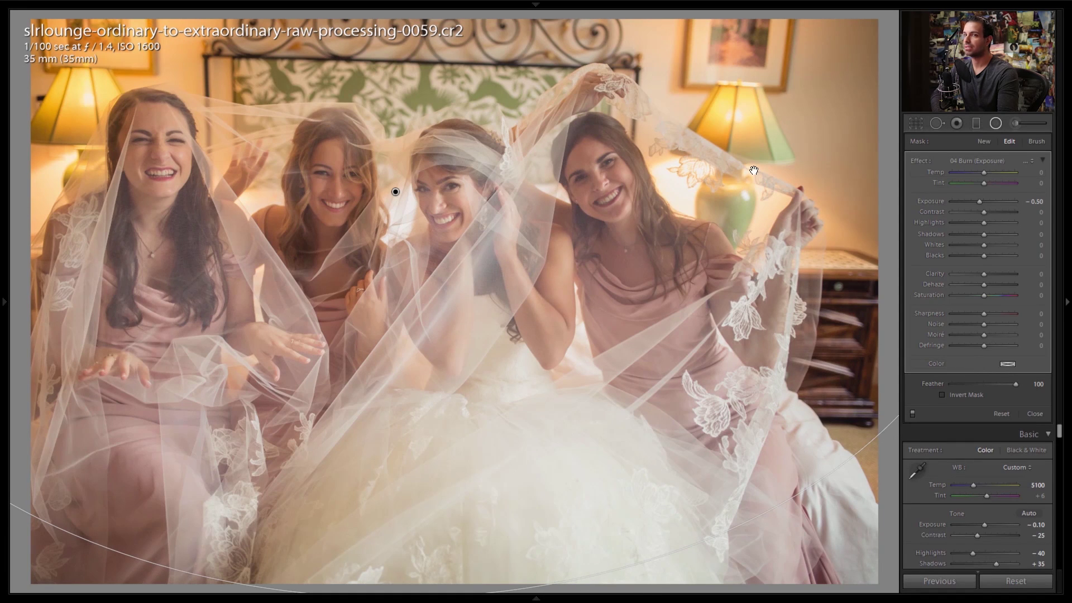